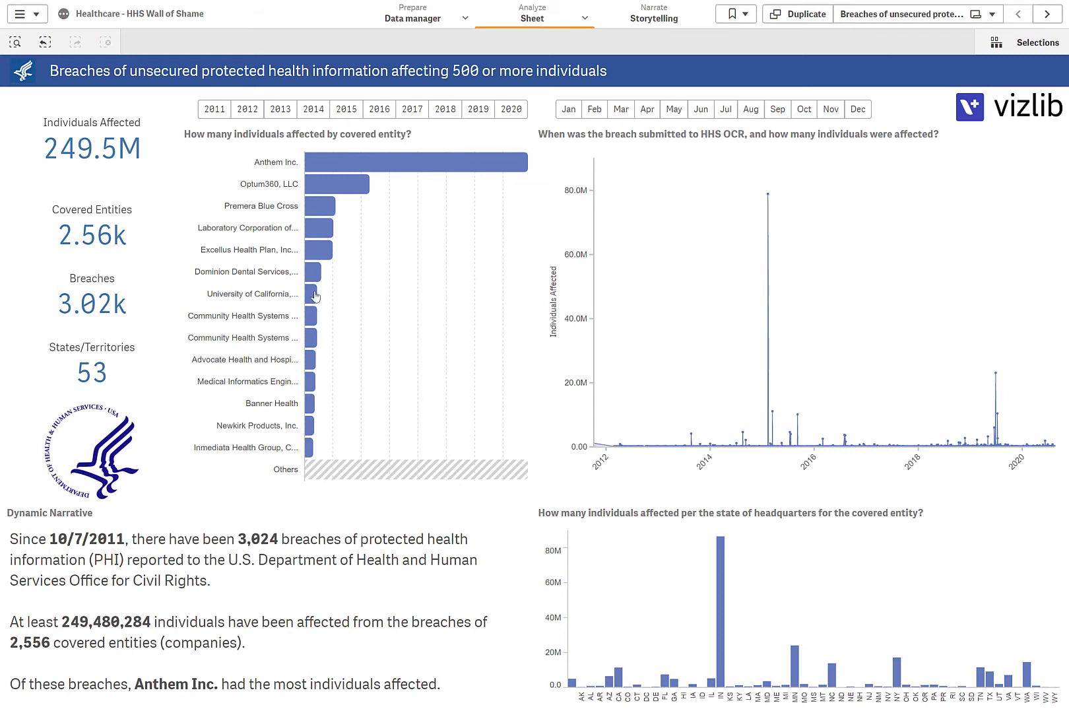
left_click(511, 109)
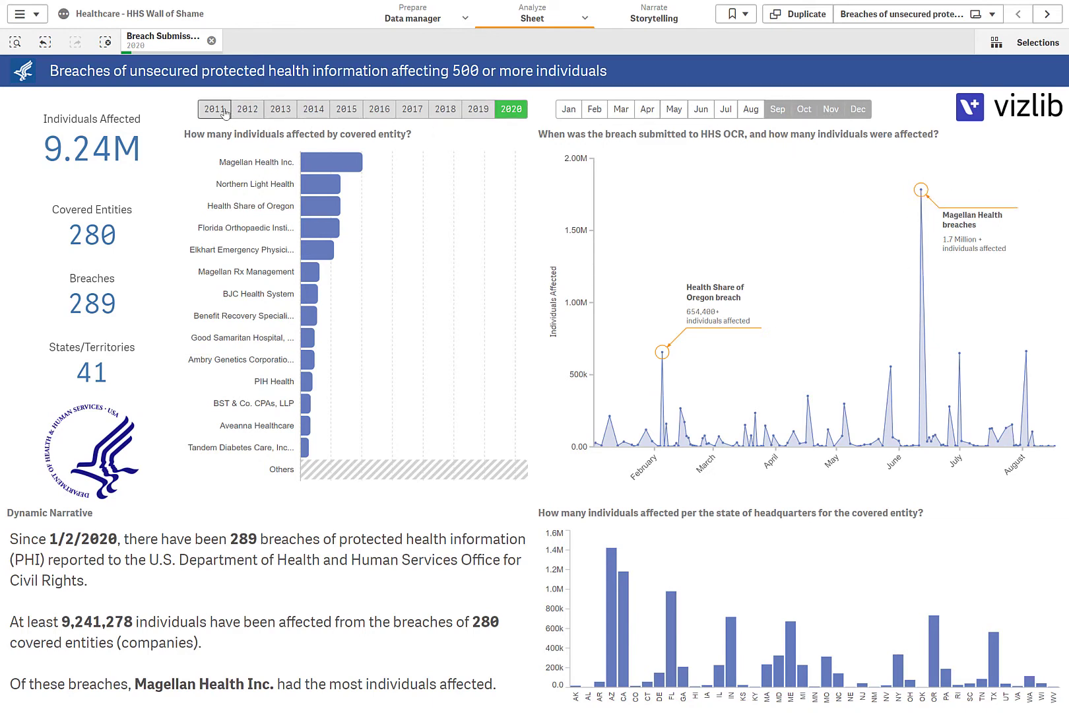
left_click(212, 40)
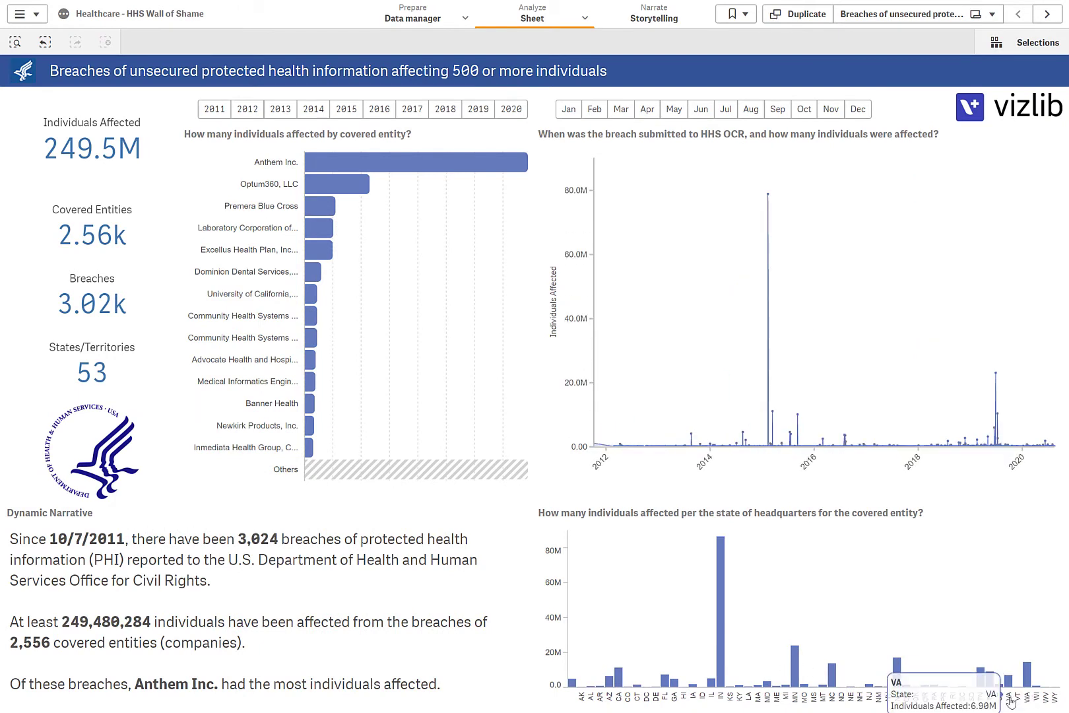
left_click(1010, 700)
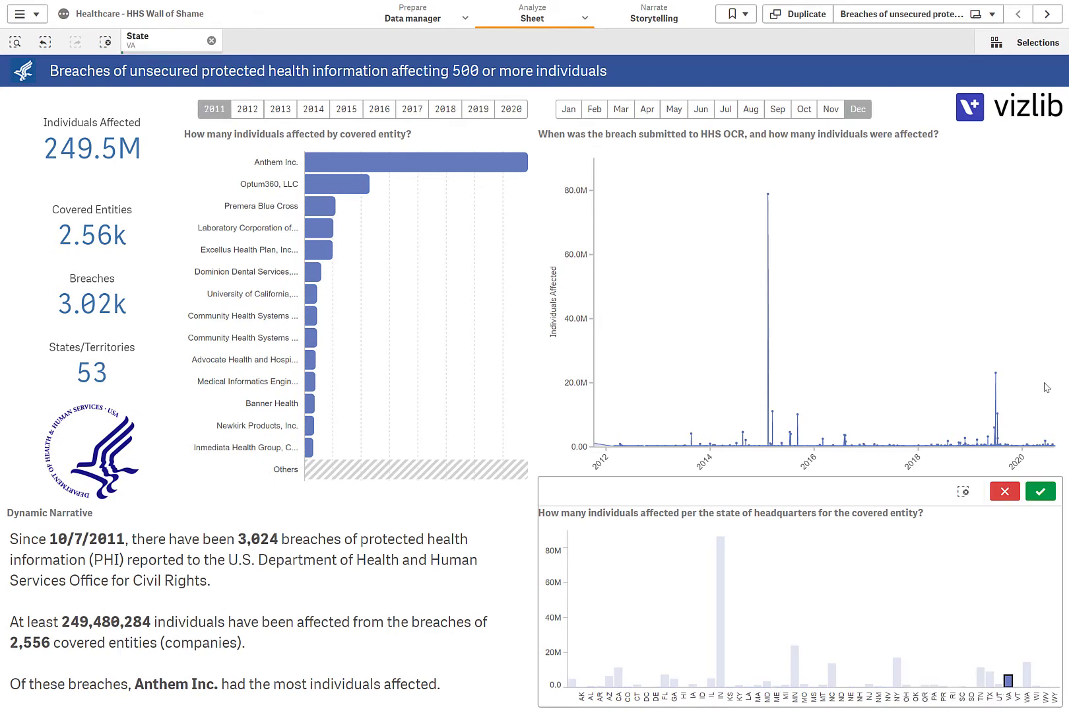
left_click(1040, 492)
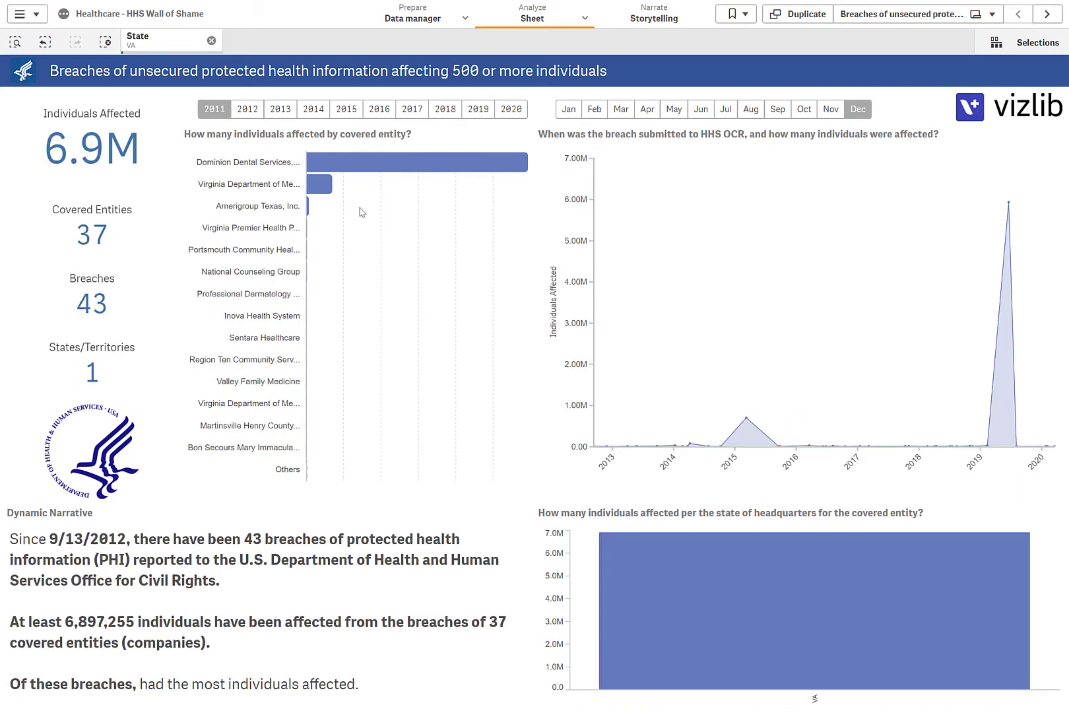
left_click(507, 113)
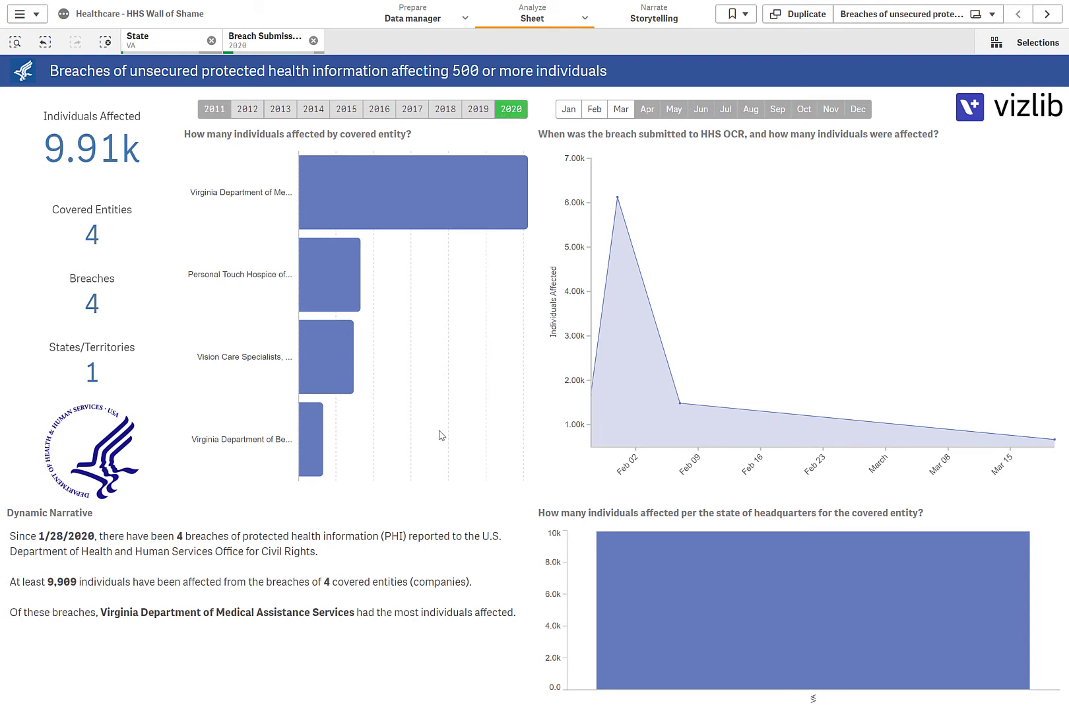
left_click(313, 42)
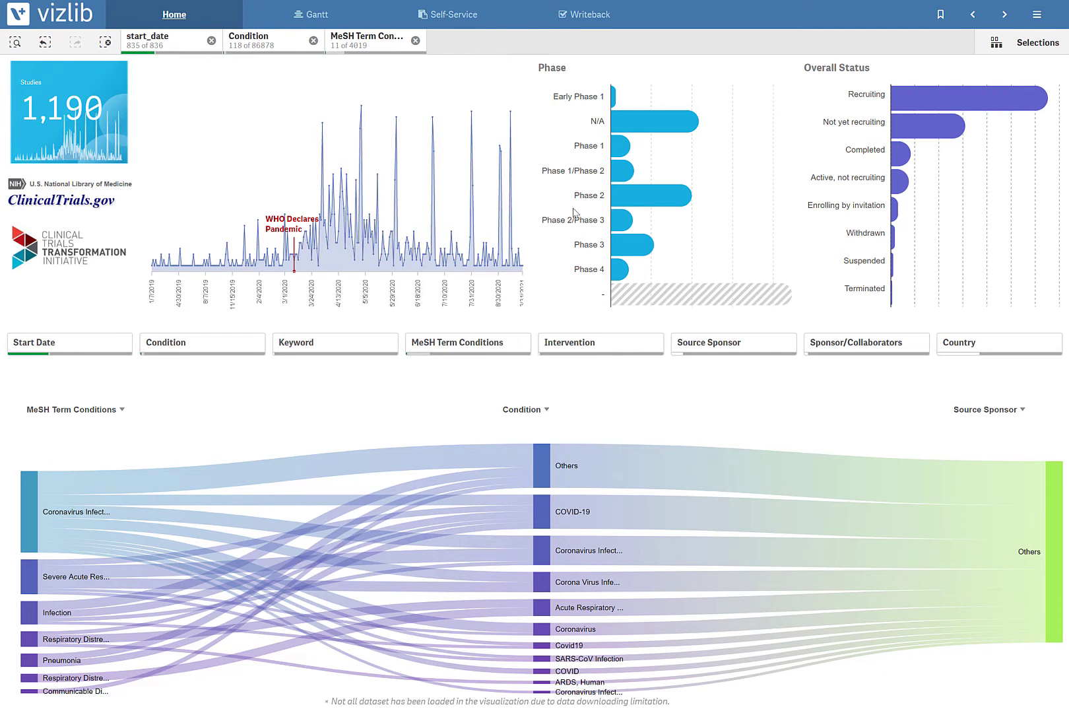
Select Phase 3, then the Completed, Active, Recruiting and Enrolling by invitation statuses
left_click(596, 250)
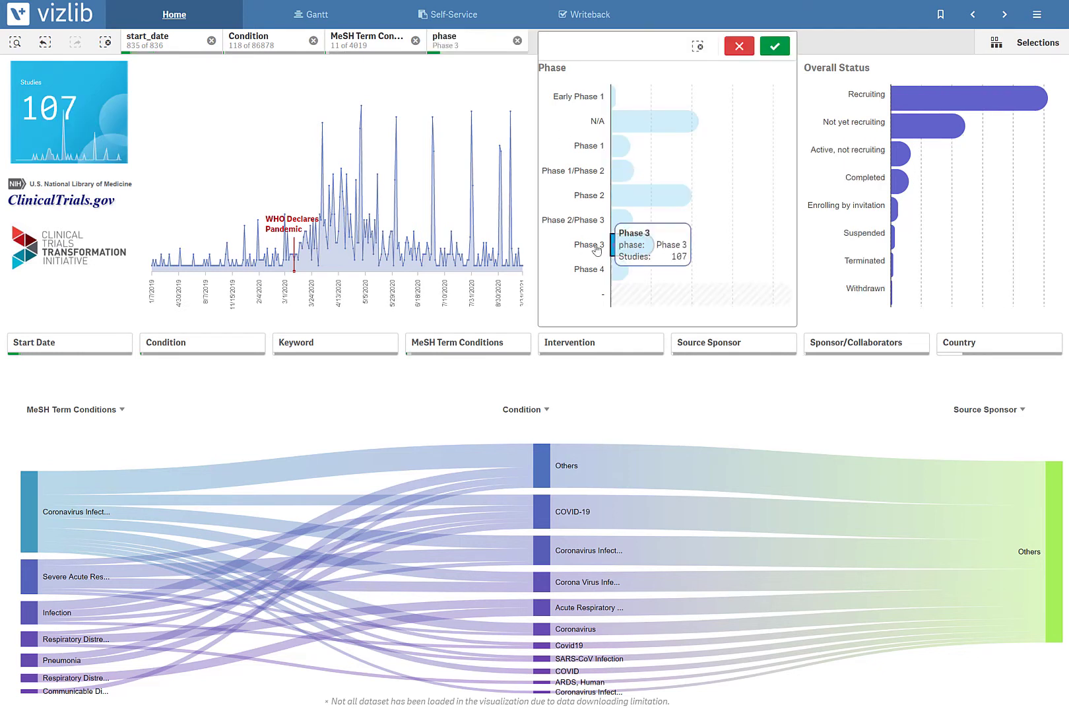
left_click(775, 48)
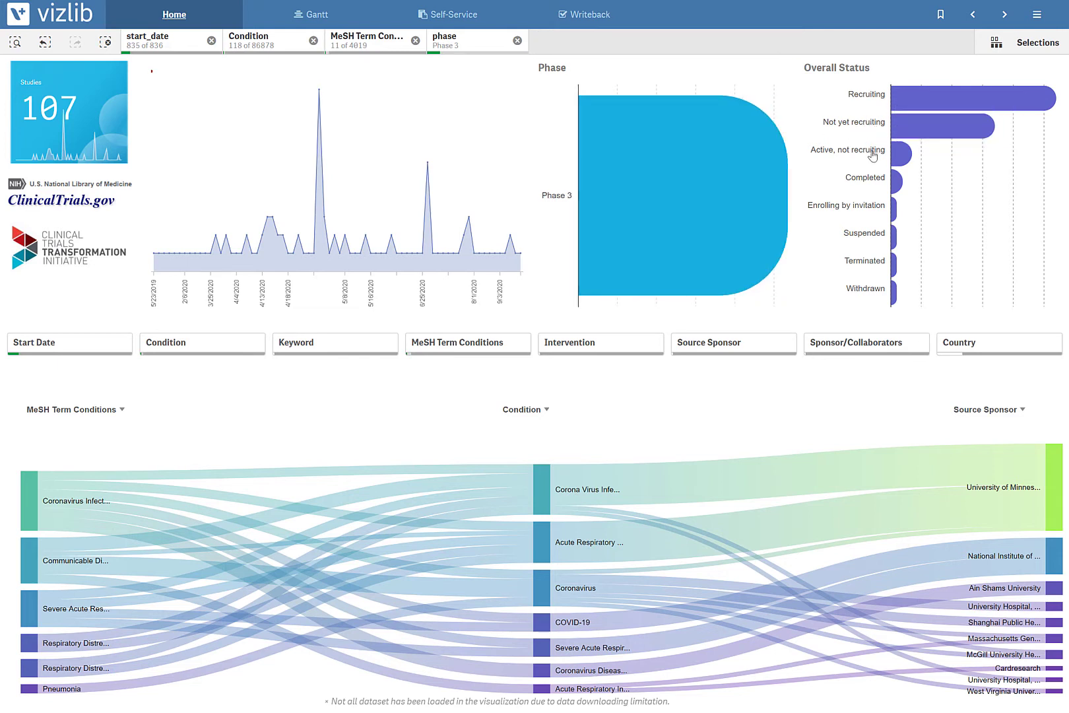
left_click(873, 180)
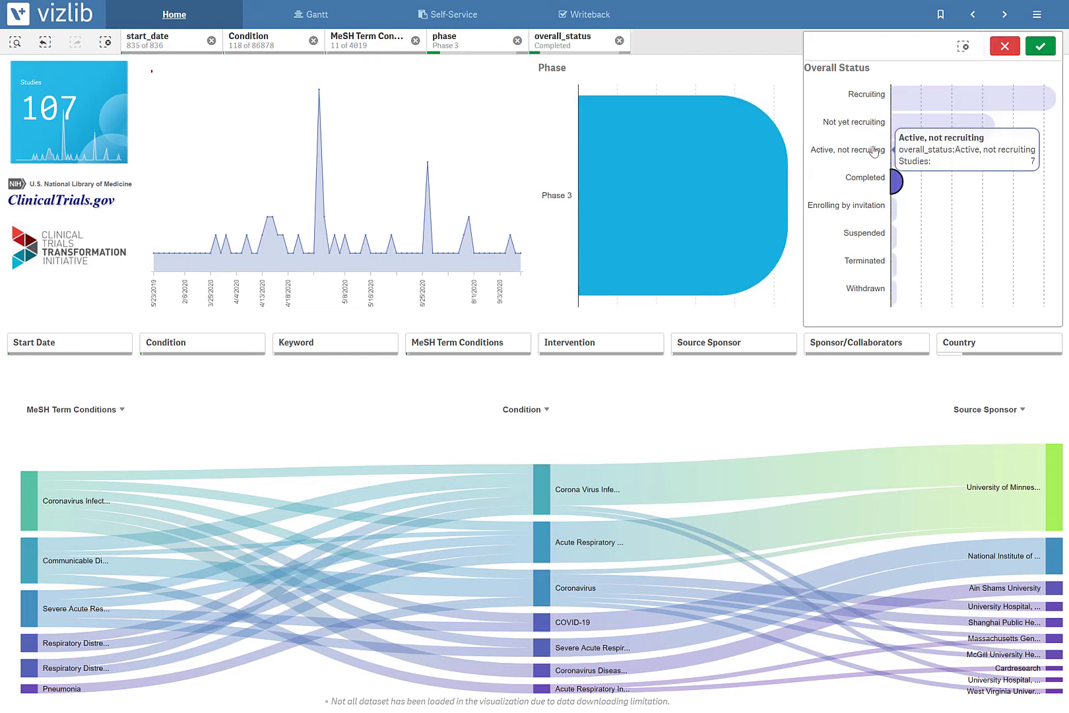
left_click(868, 122)
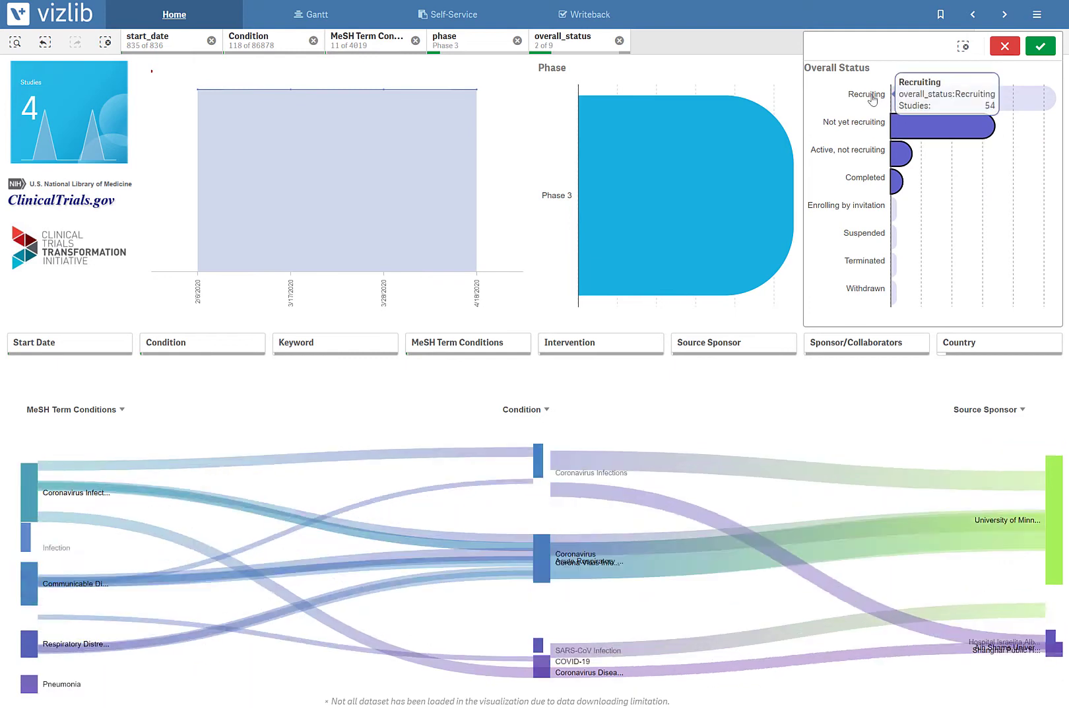
left_click(873, 99)
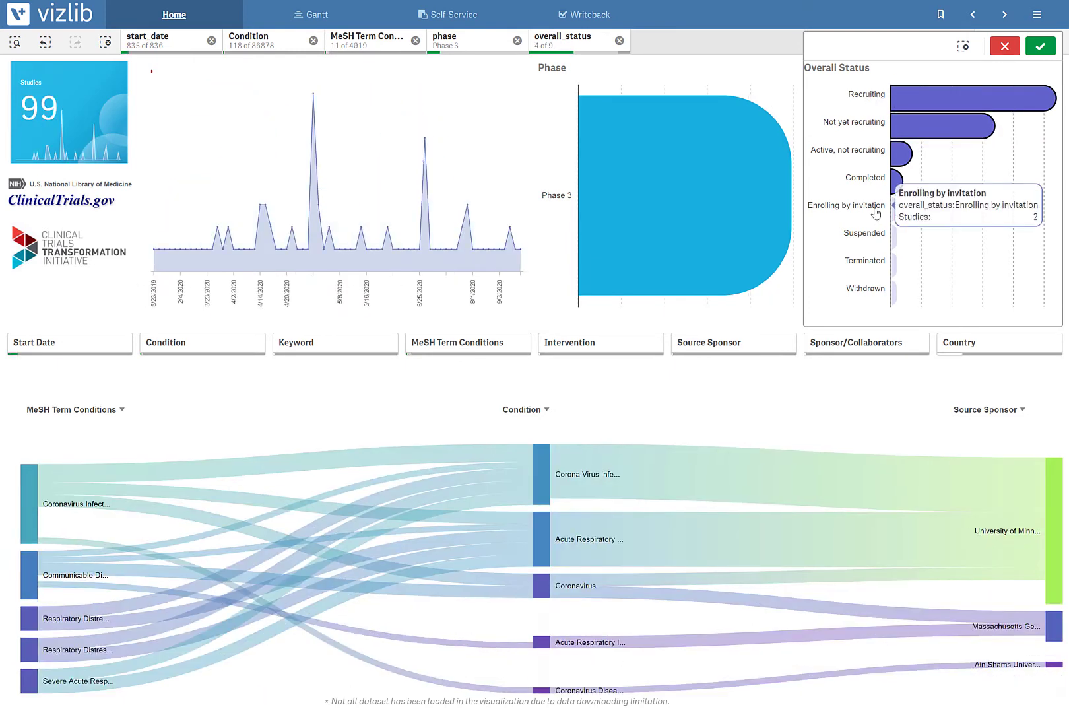
left_click(876, 210)
left_click(1038, 48)
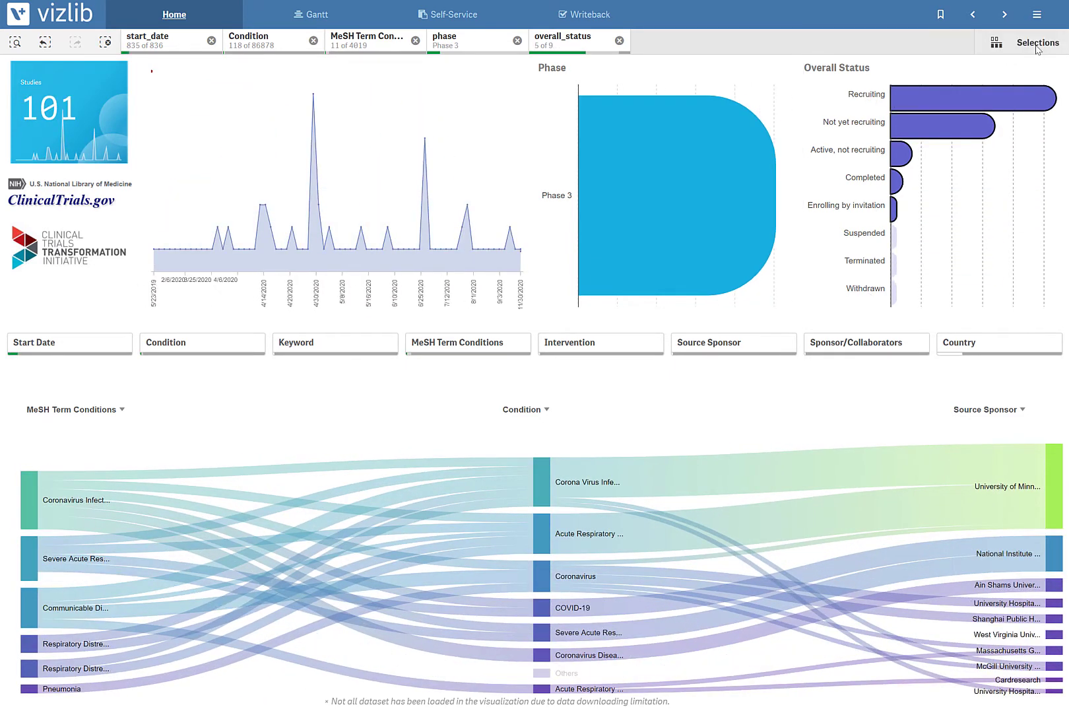
Try Phase in the last Sankey column, restore Source Sponsor, then move Condition after it
left_click(971, 414)
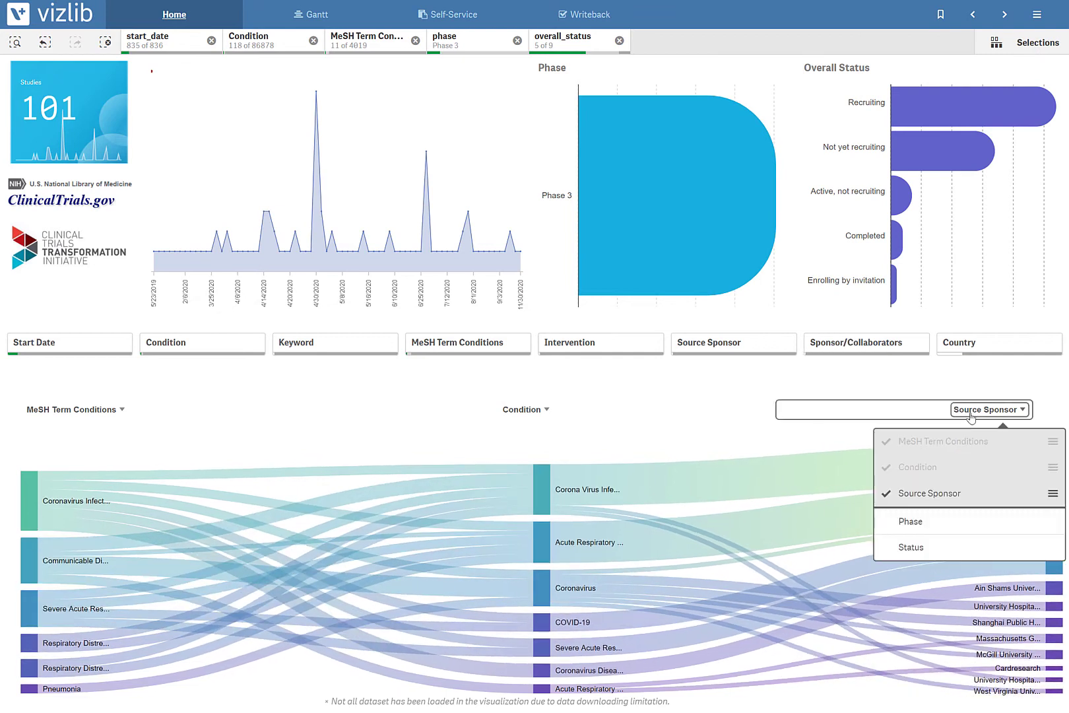
left_click(909, 524)
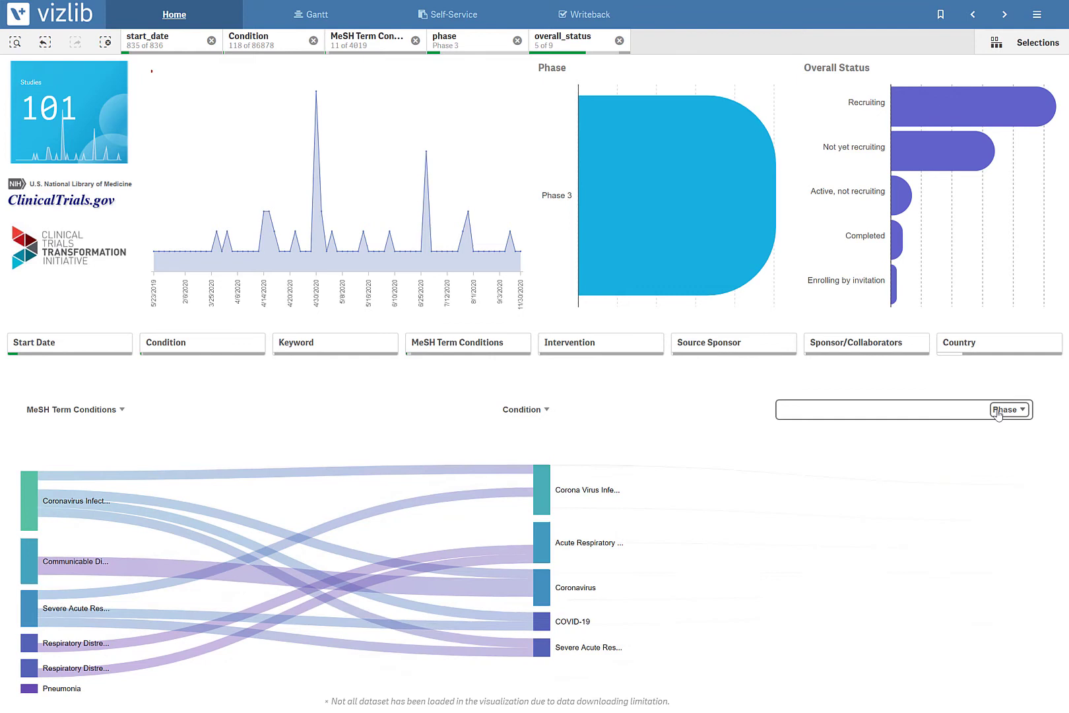
left_click(1004, 411)
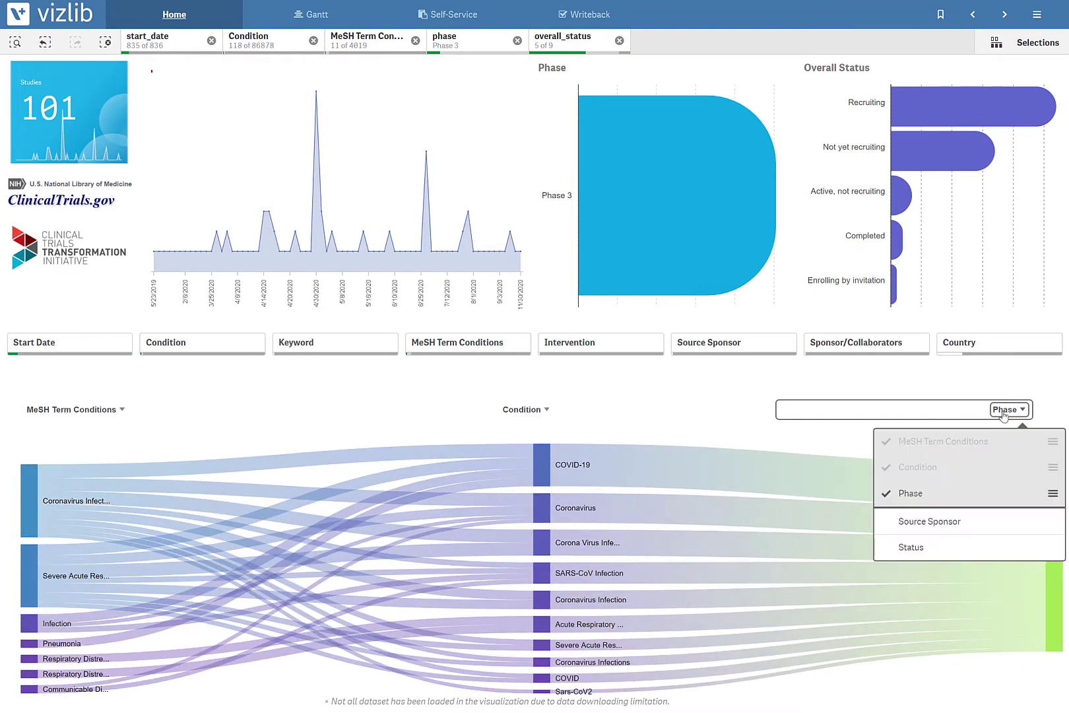
left_click(924, 530)
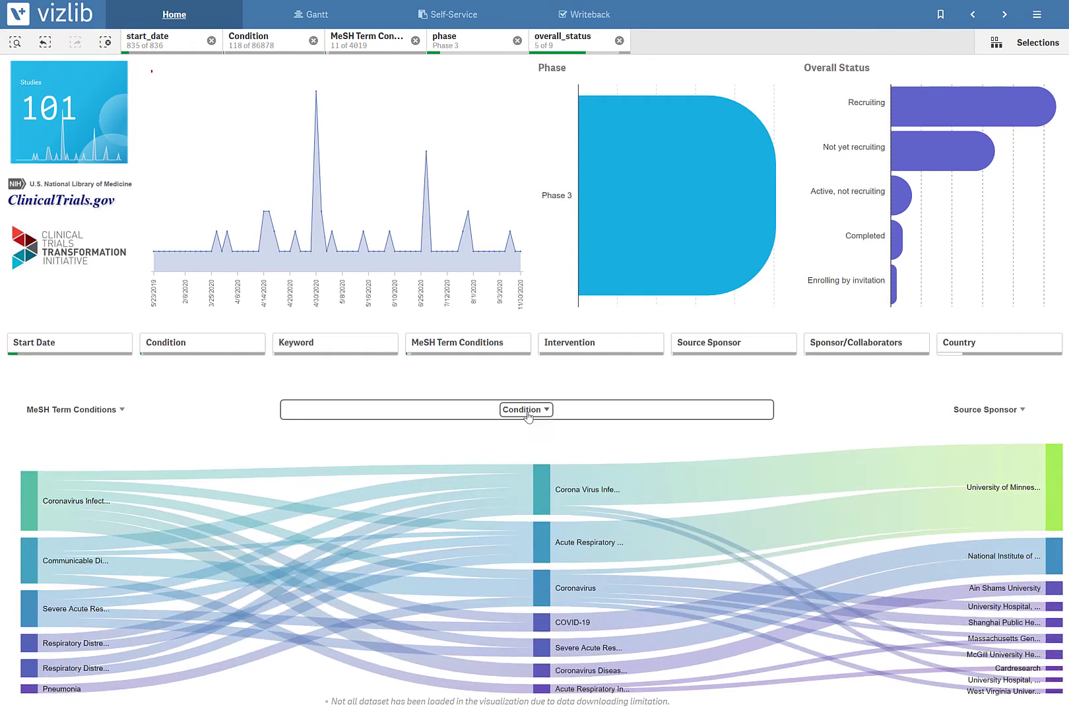
left_click(527, 411)
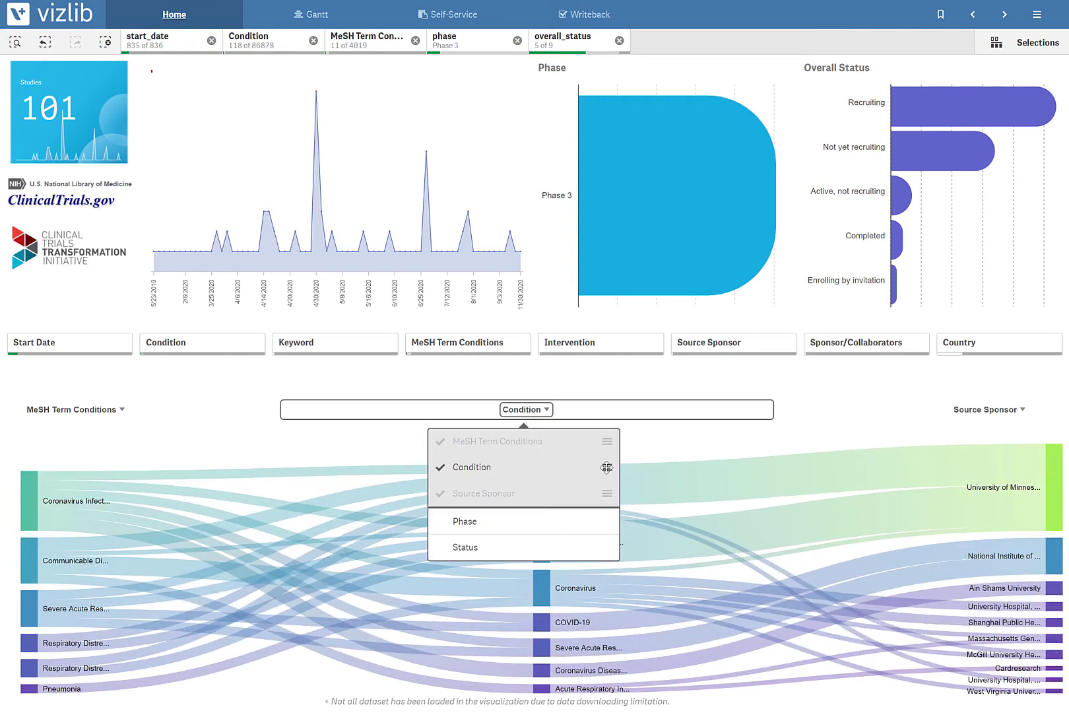
left_click_drag(608, 467, 609, 494)
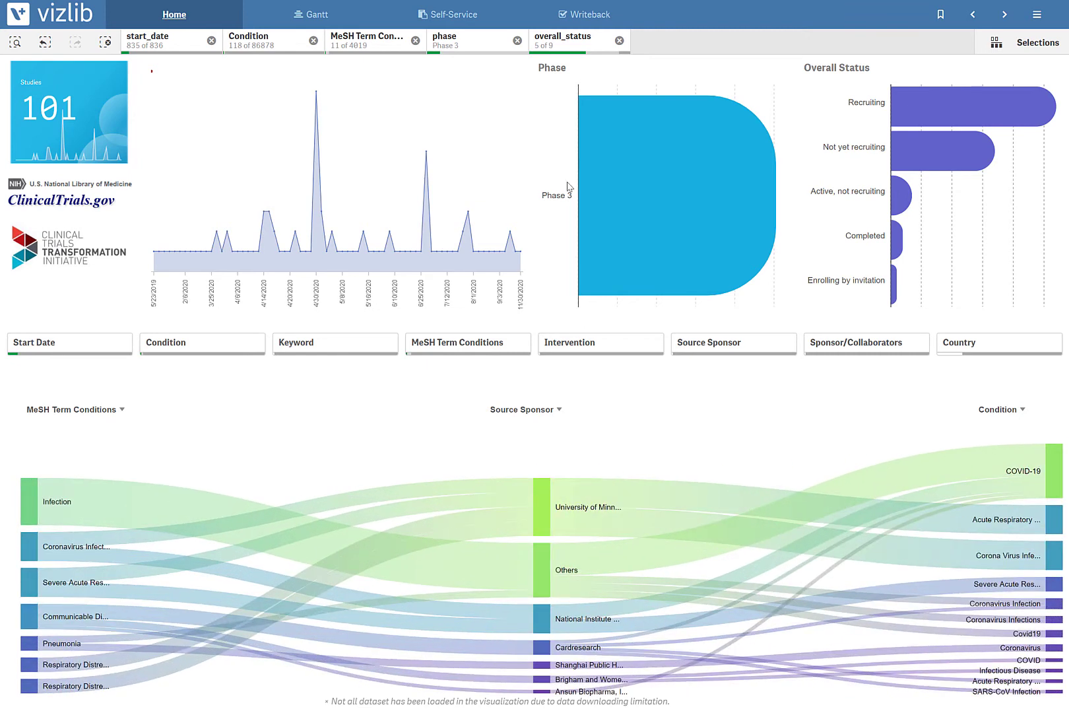
On the Gantt sheet, filter to Completed studies and post 'Review these 4 completed studies.'
left_click(311, 14)
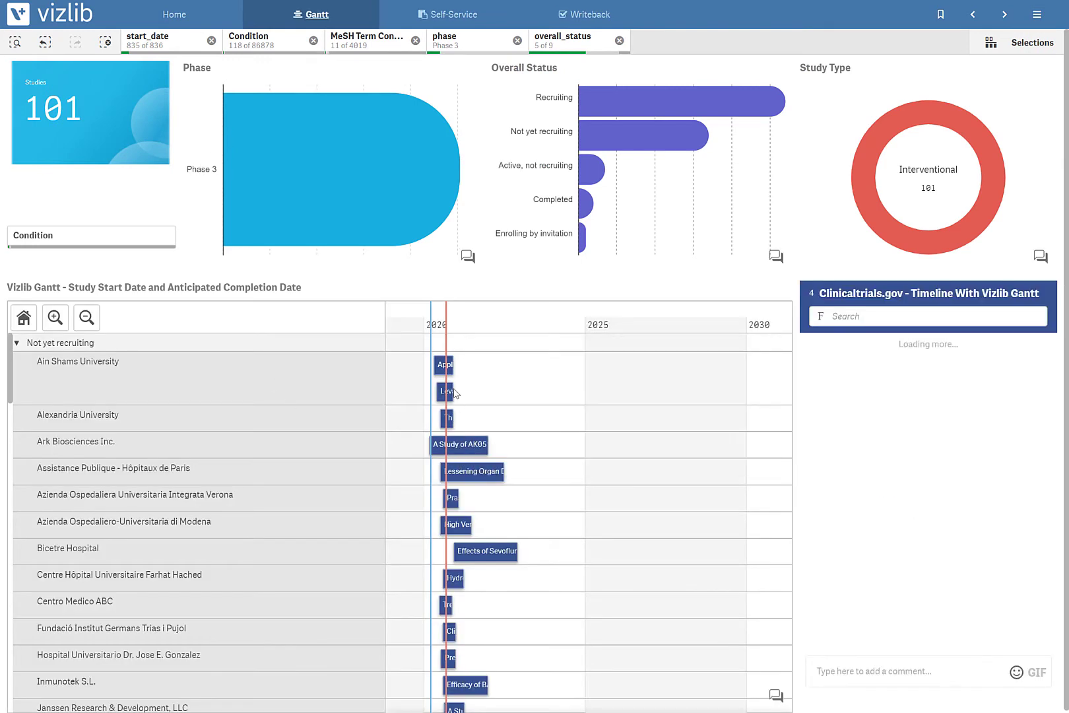
scroll(455, 392, "up", 3)
scroll(468, 394, "up", 3)
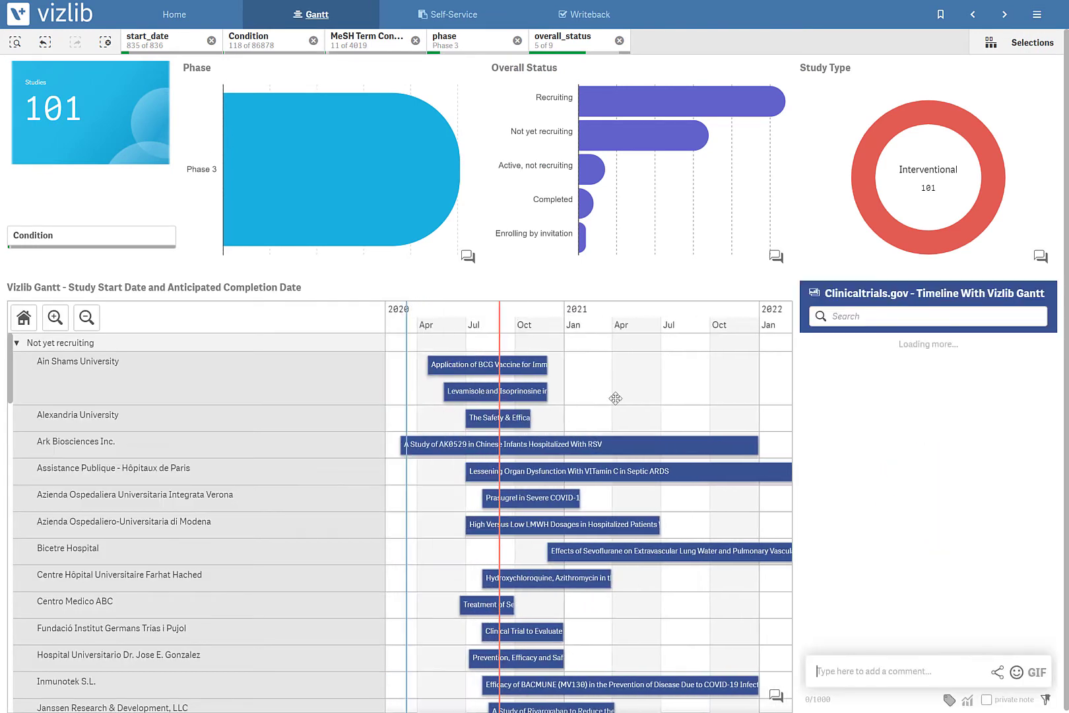
left_click_drag(615, 398, 630, 398)
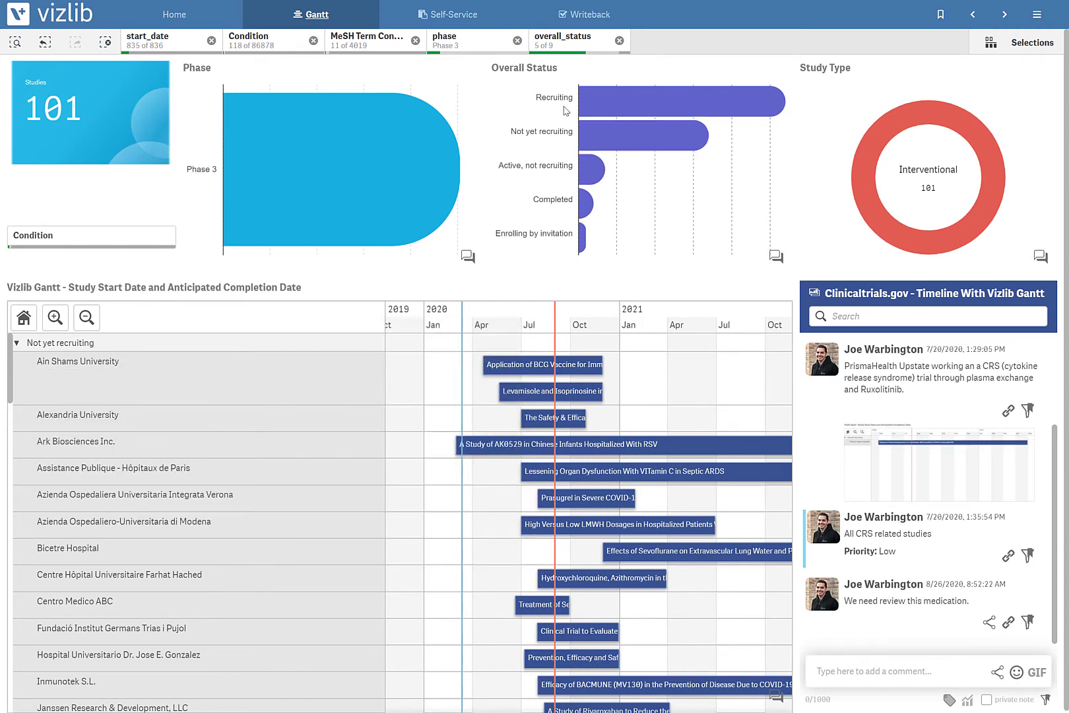
left_click(564, 205)
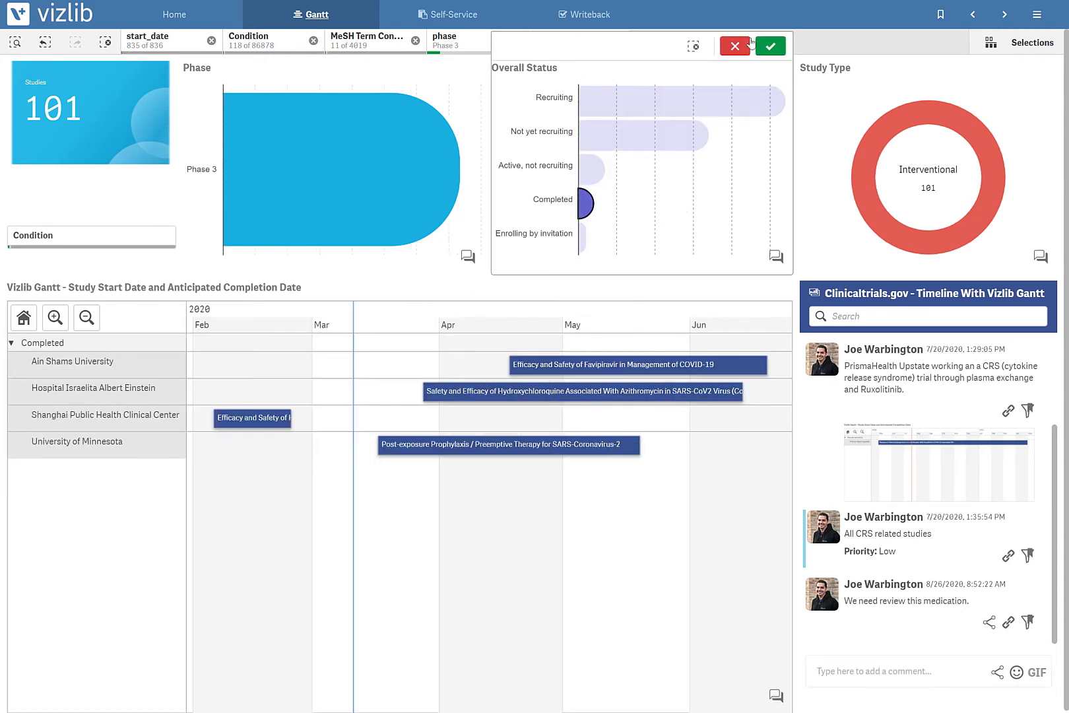
left_click(770, 46)
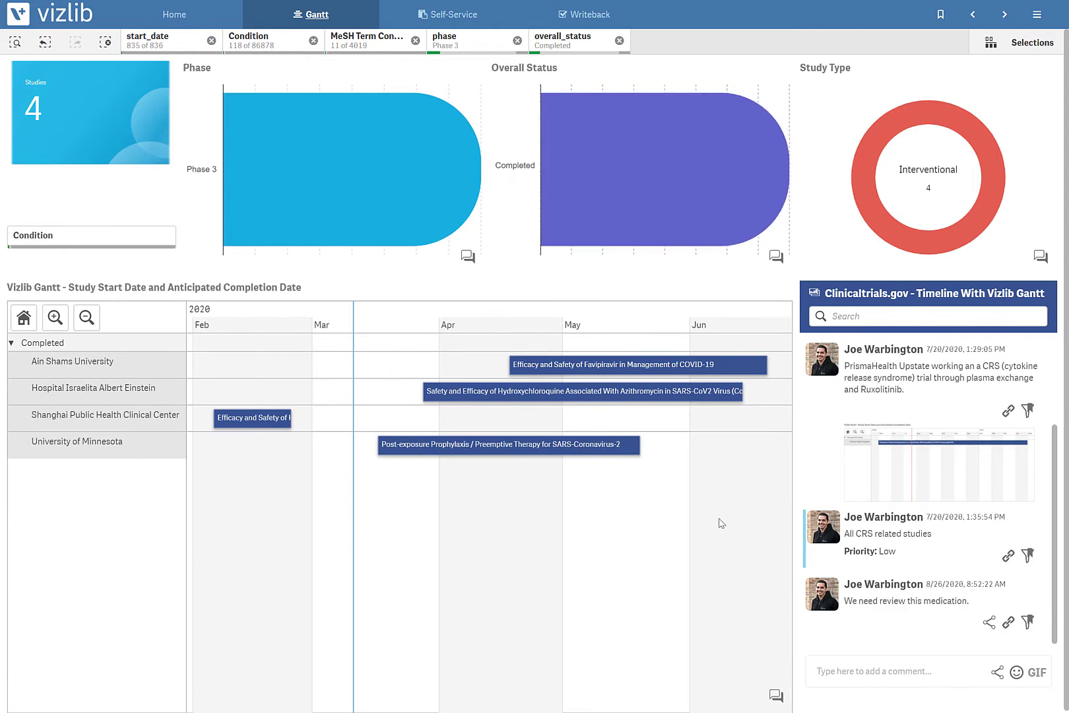
left_click(844, 674)
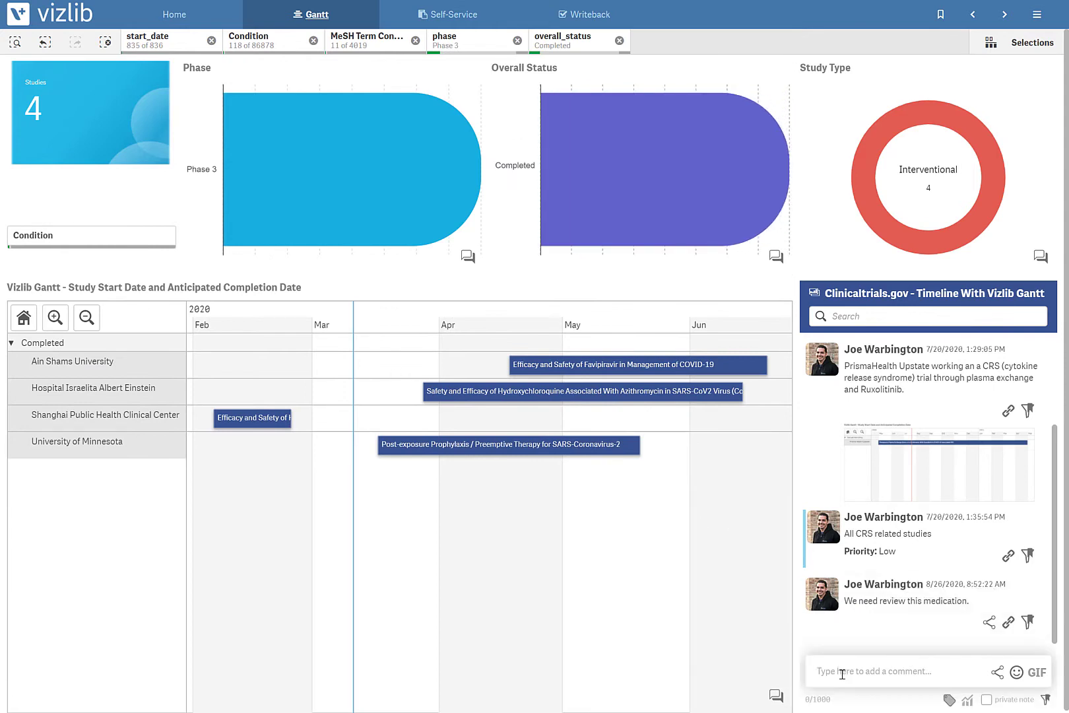
type("Review these 4 completed studies.")
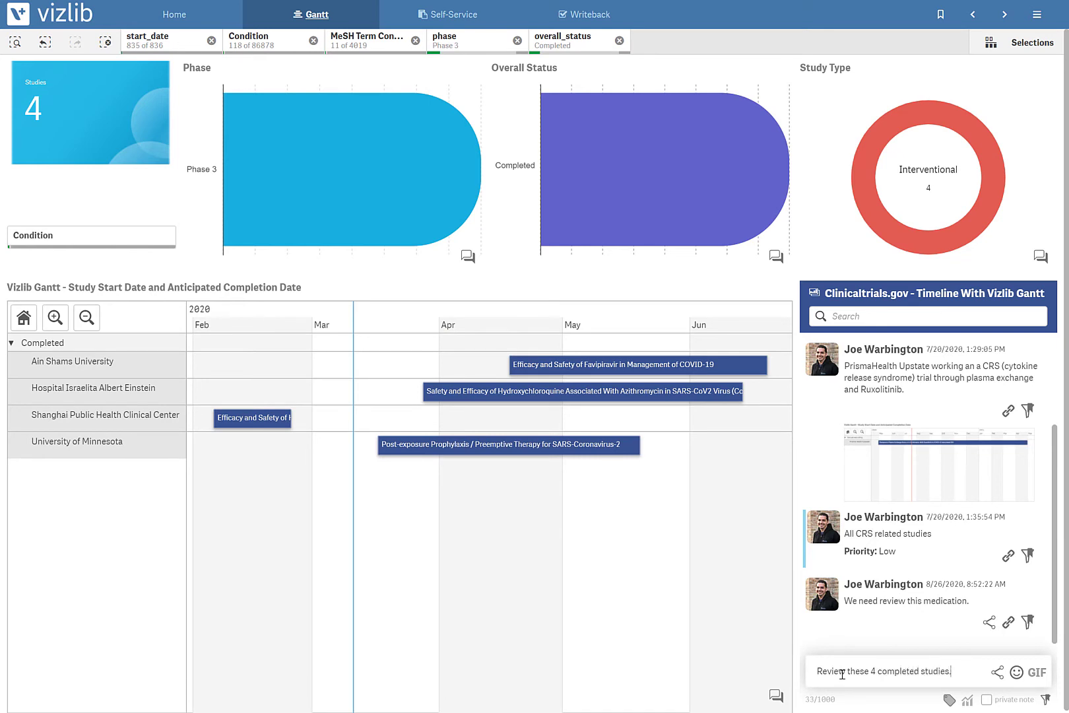
key("Return")
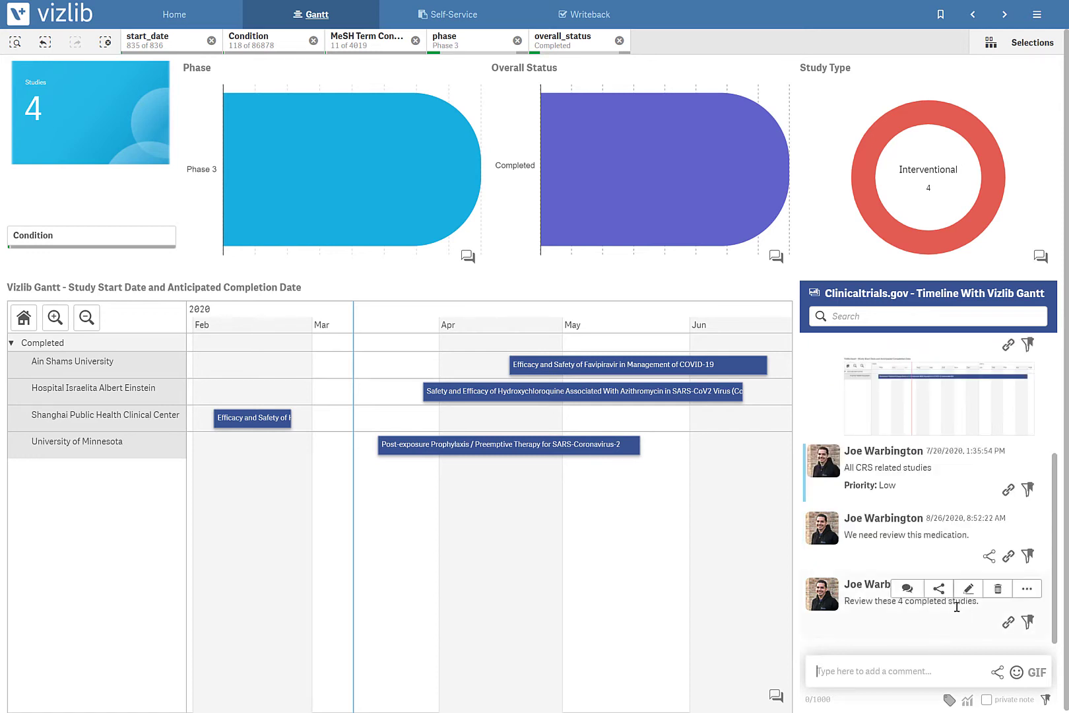
Try email, Slack's collaboration-demo channel and Teams sharing for the comment, then cancel
left_click(941, 590)
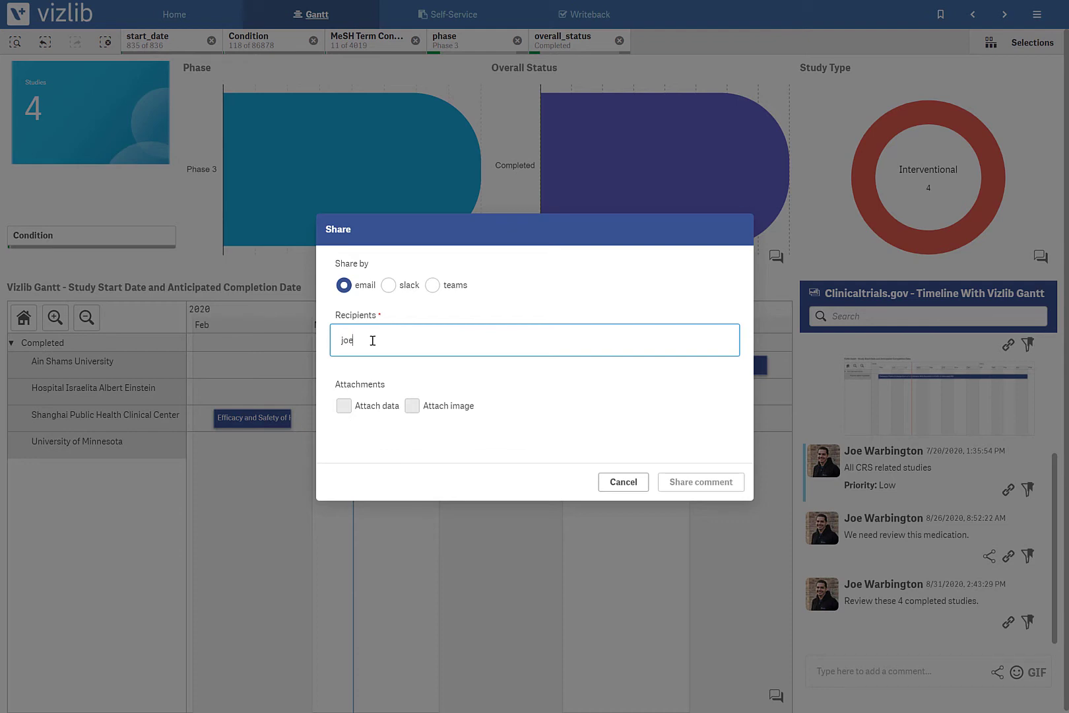
type(".com")
key("Tab")
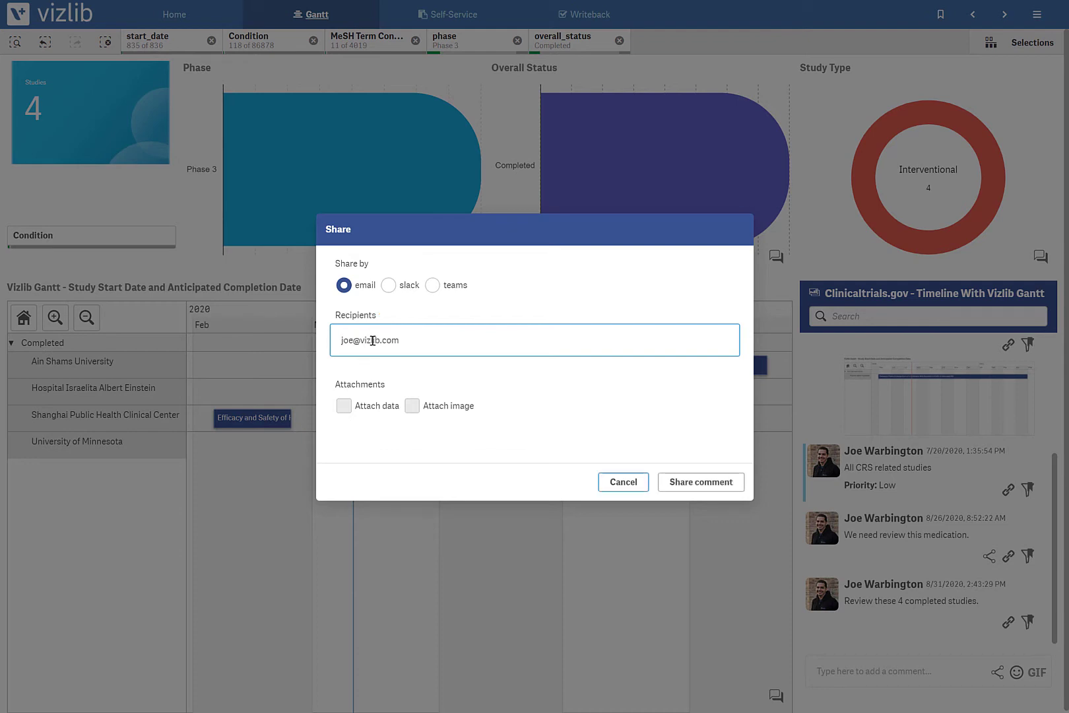
left_click(404, 289)
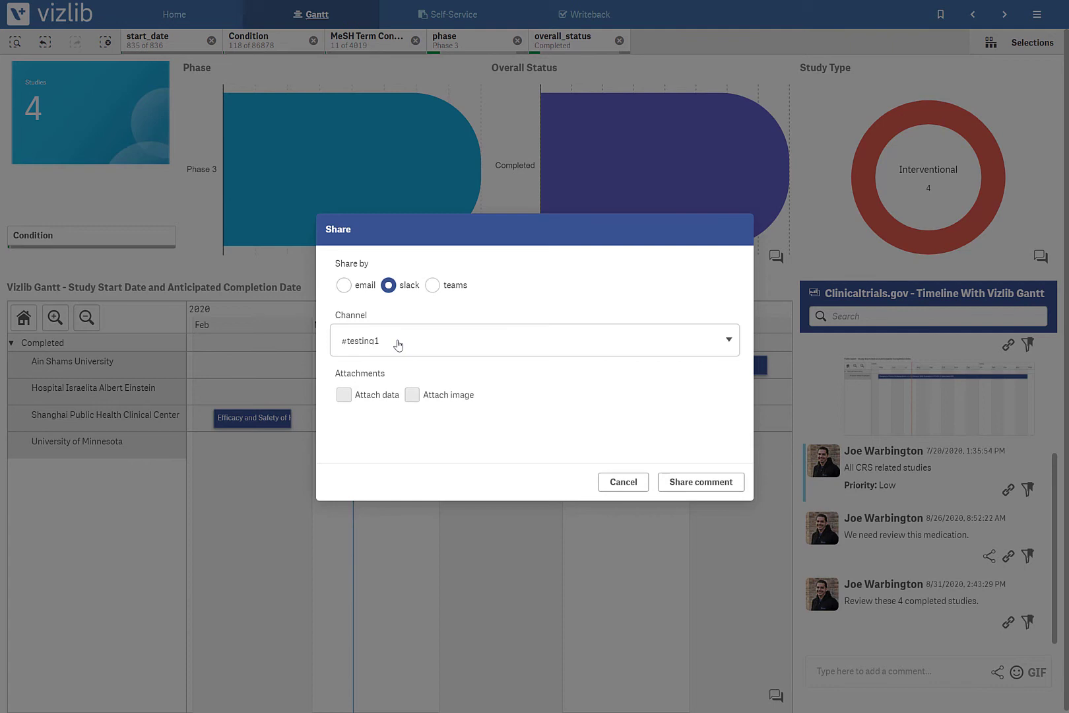
left_click(398, 342)
left_click(399, 429)
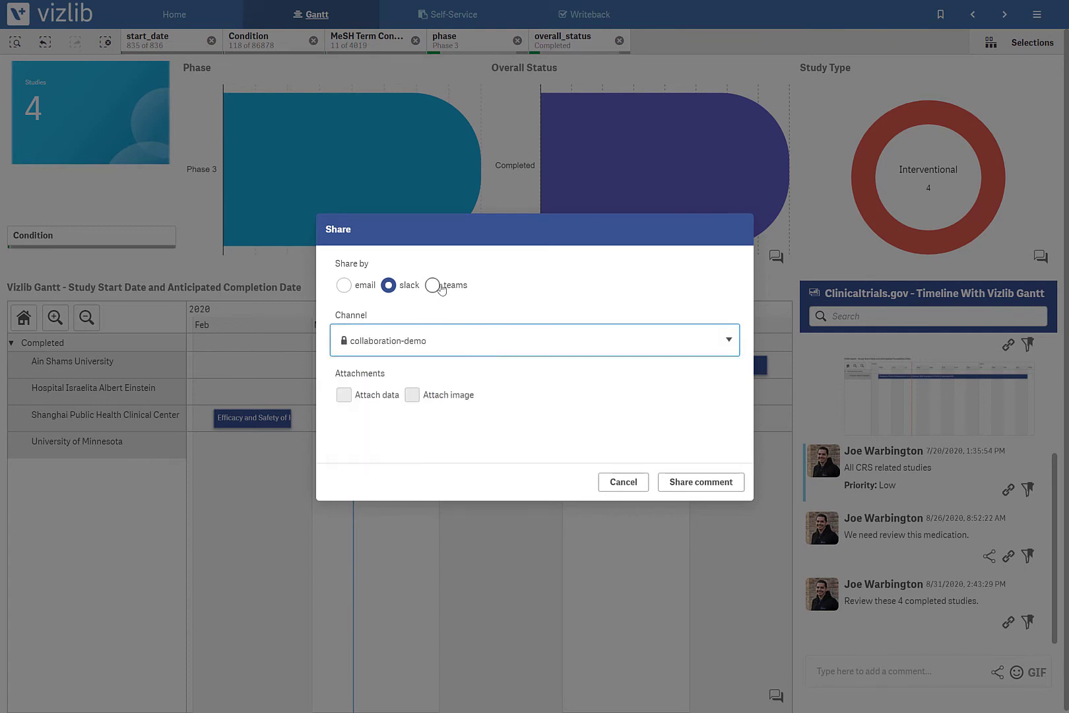
left_click(433, 285)
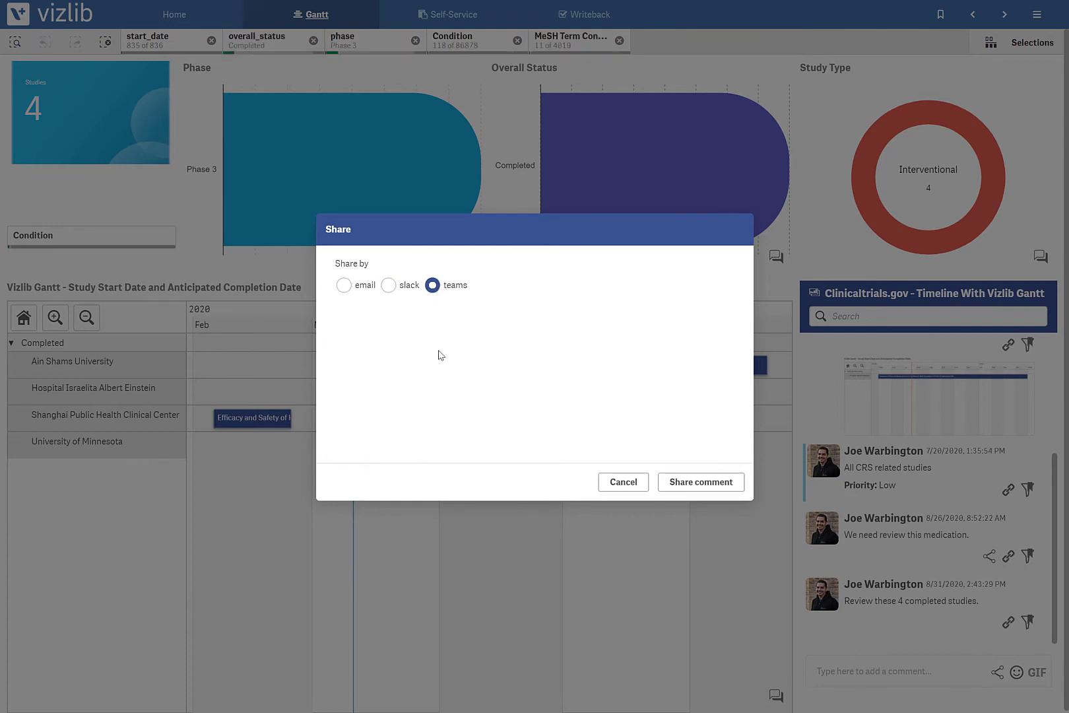
left_click(621, 482)
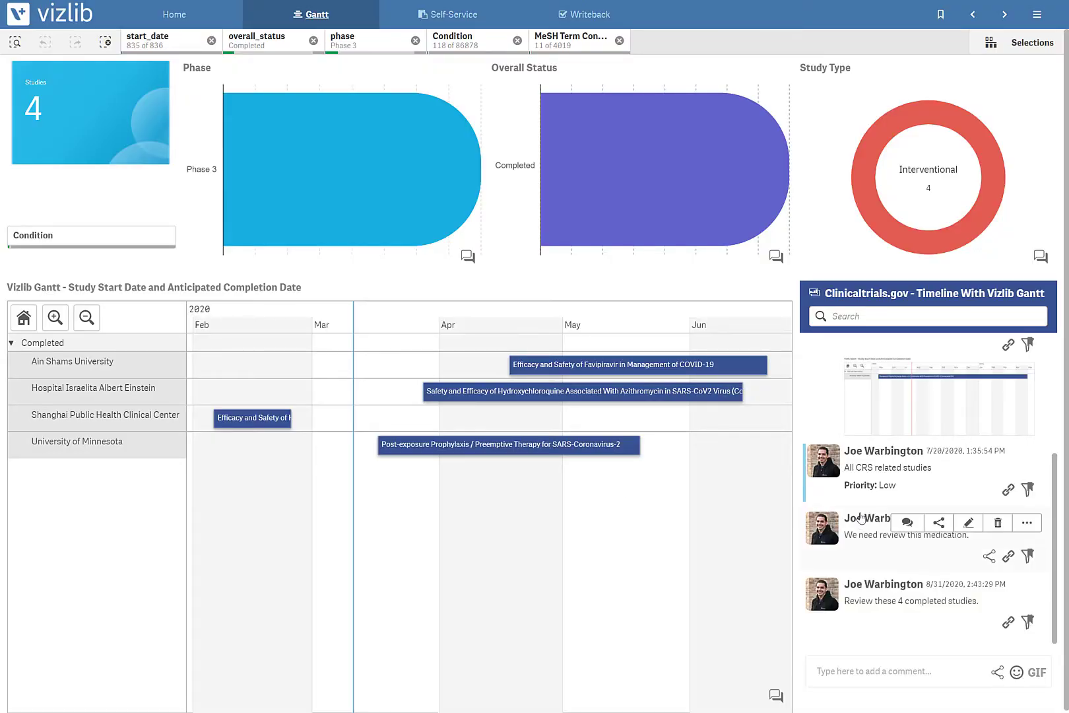
mouse_move(919, 593)
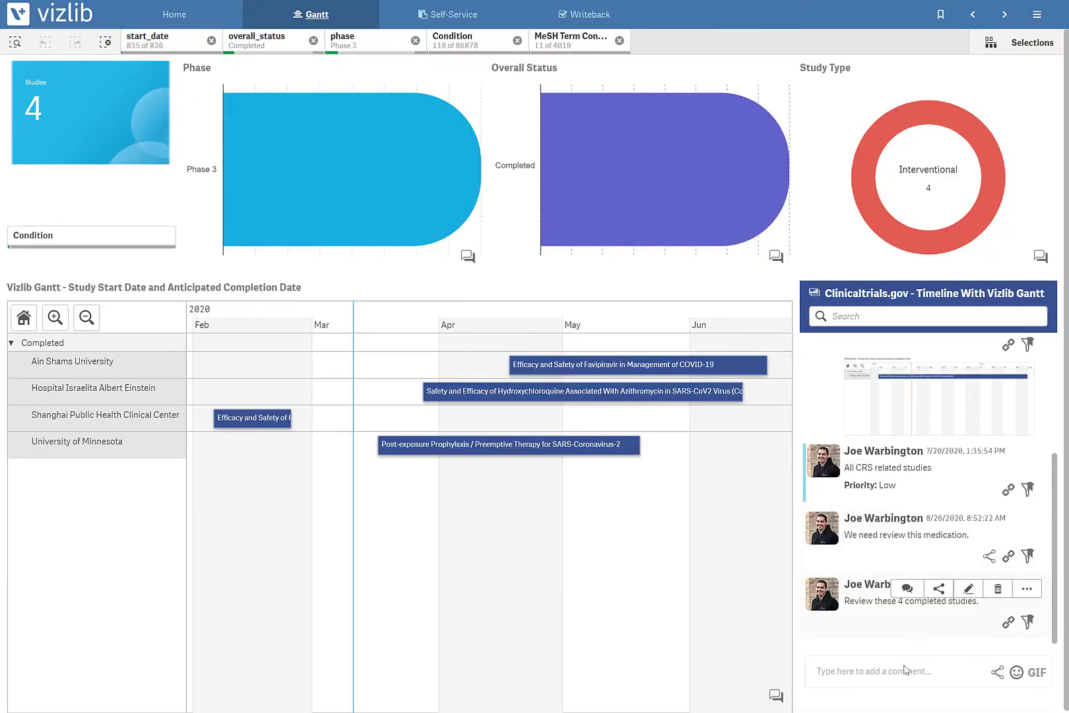
scroll(892, 505, "up", 3)
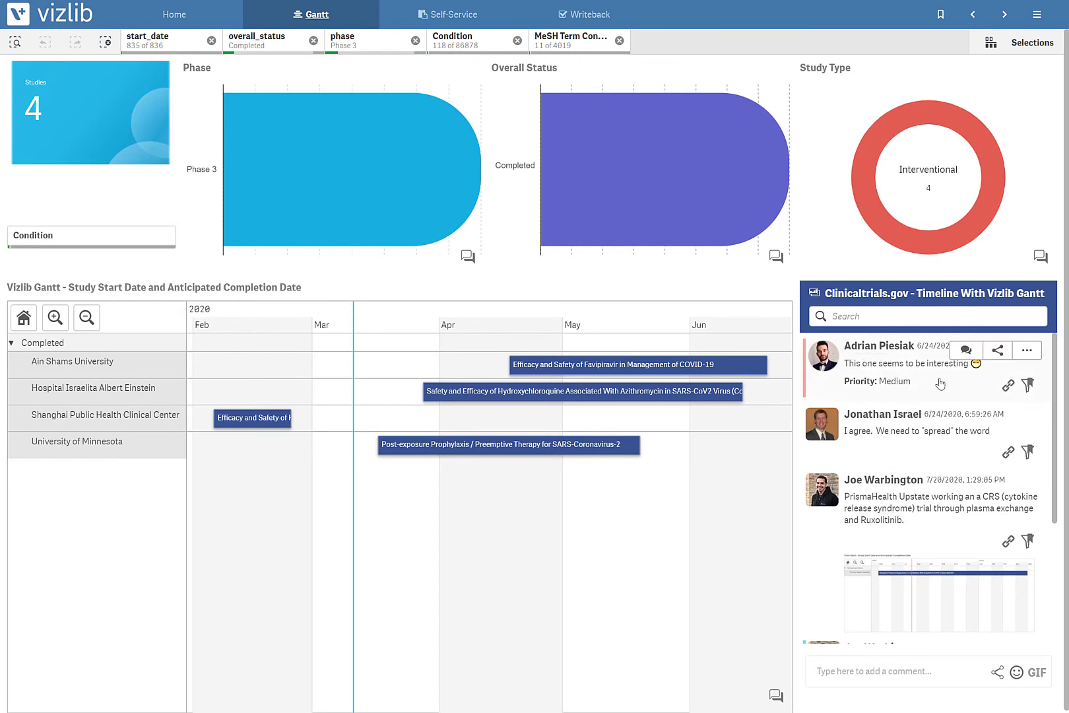
left_click(940, 383)
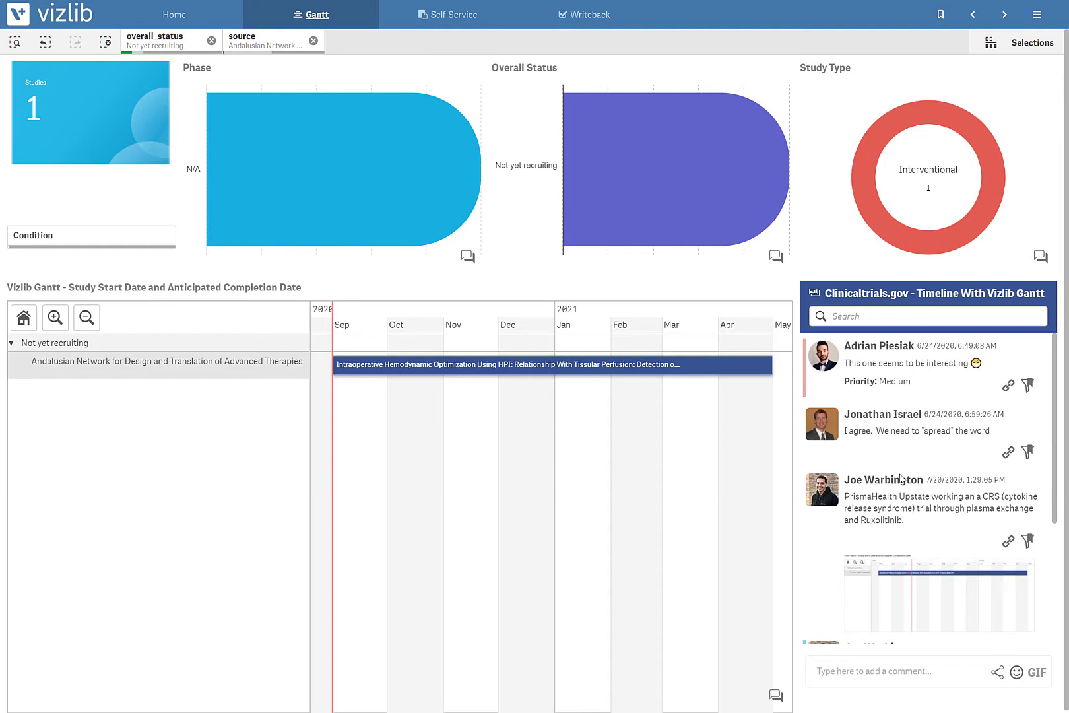
left_click(939, 448)
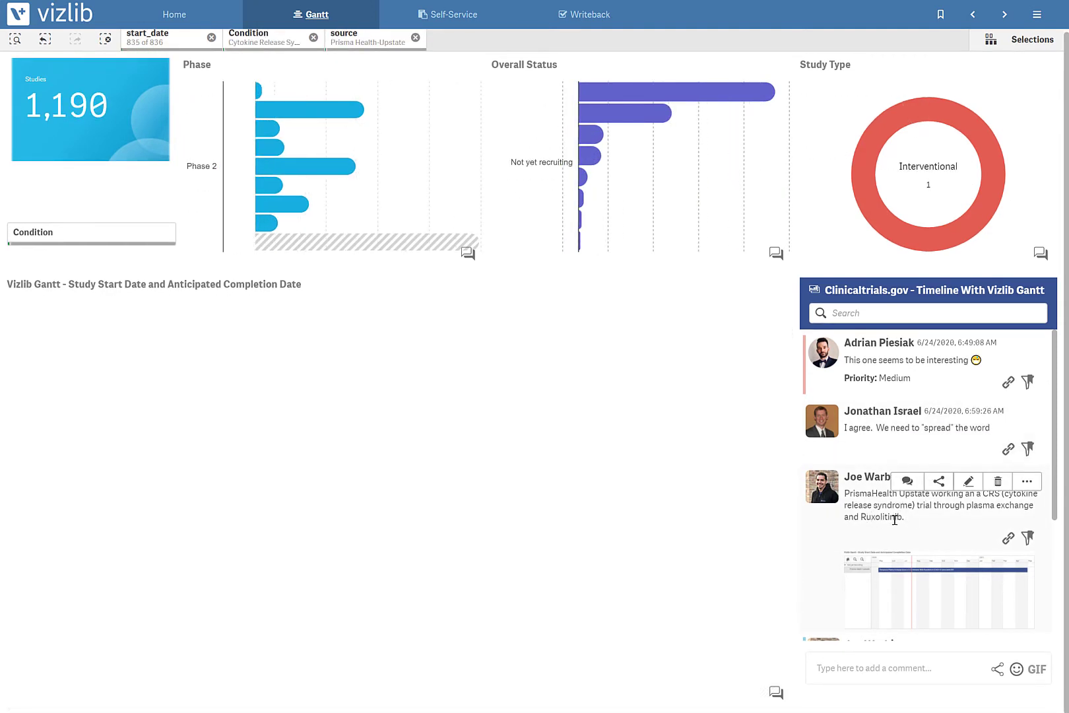
scroll(894, 520, "down", 1)
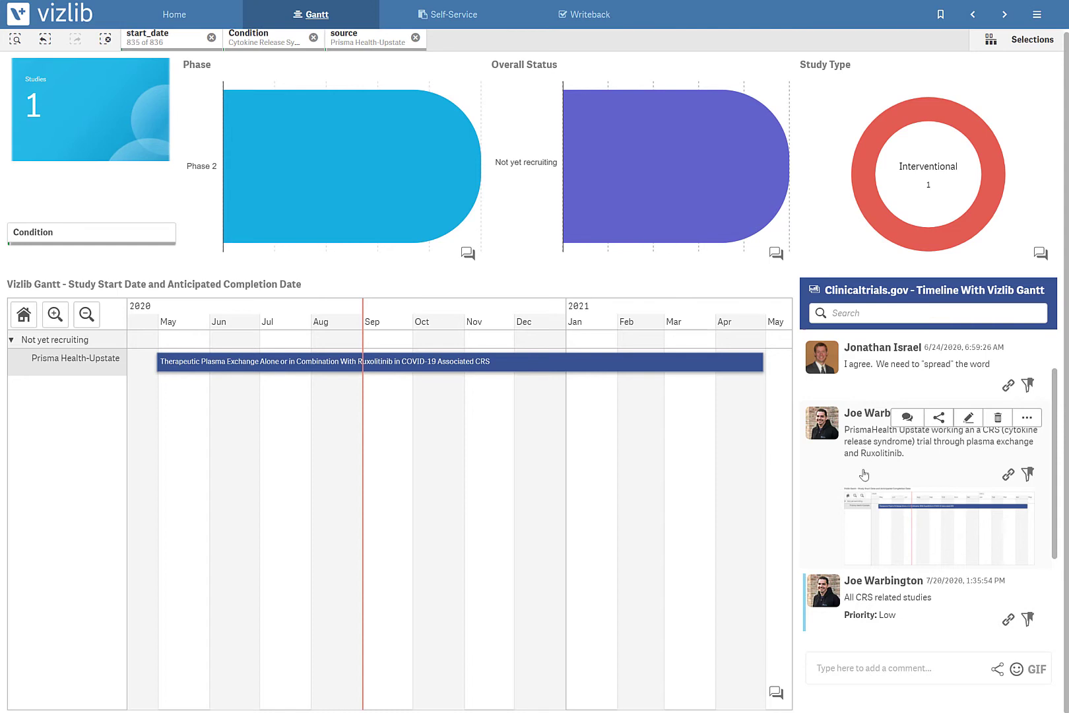
scroll(864, 474, "down", 2)
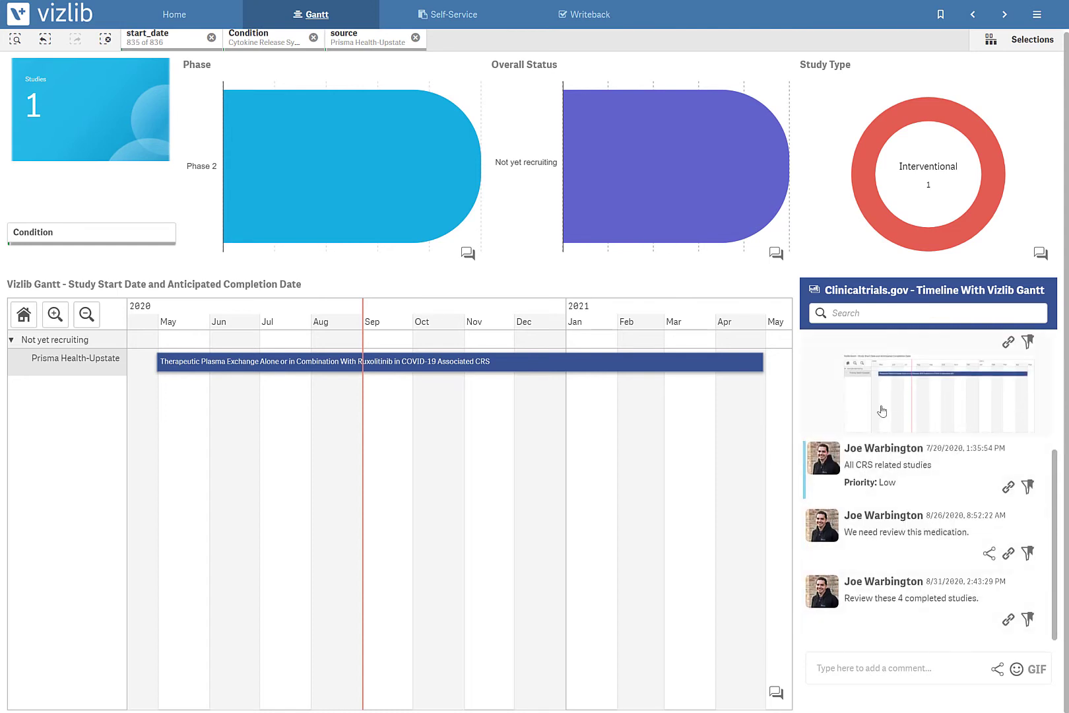
left_click(887, 601)
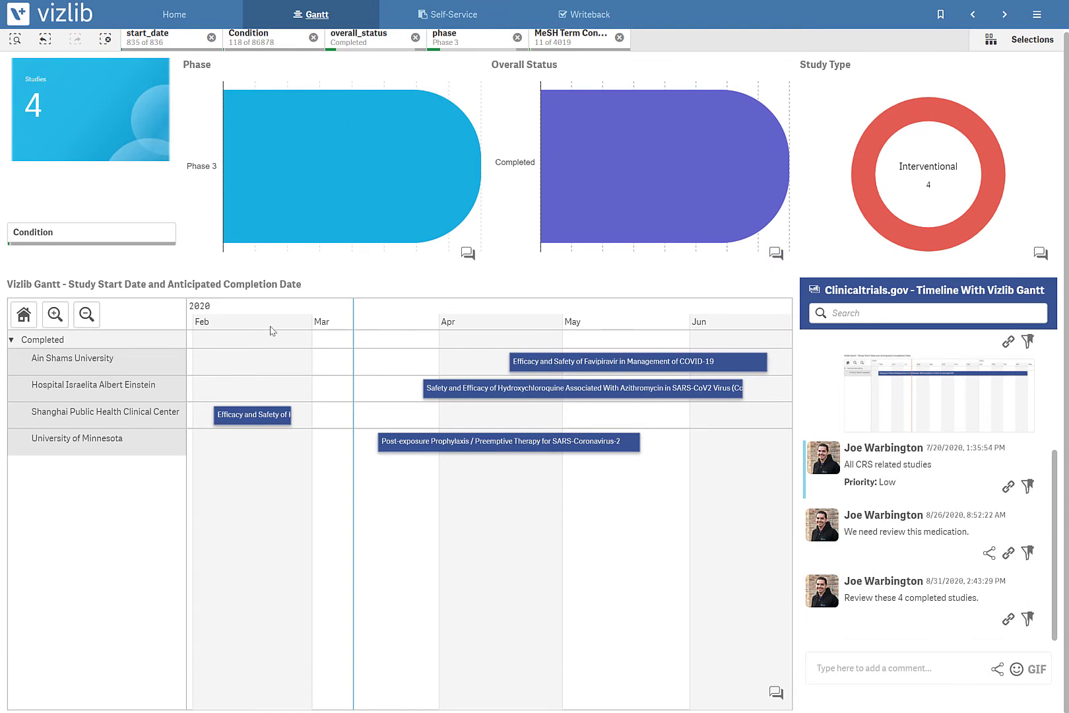
Pan the Gantt timeline, then switch to the Self-Service custom report sheet
mouse_move(598, 422)
left_mouse_down()
mouse_move(513, 422)
mouse_move(602, 423)
left_mouse_up()
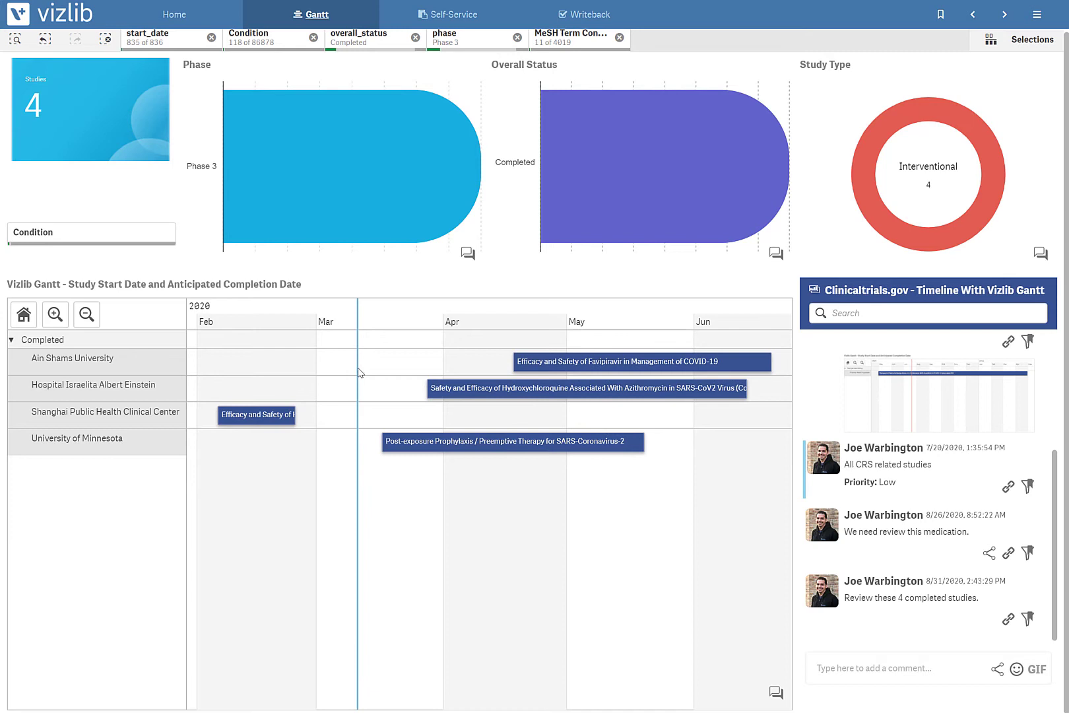
scroll(359, 372, "down", 2)
scroll(359, 387, "down", 1)
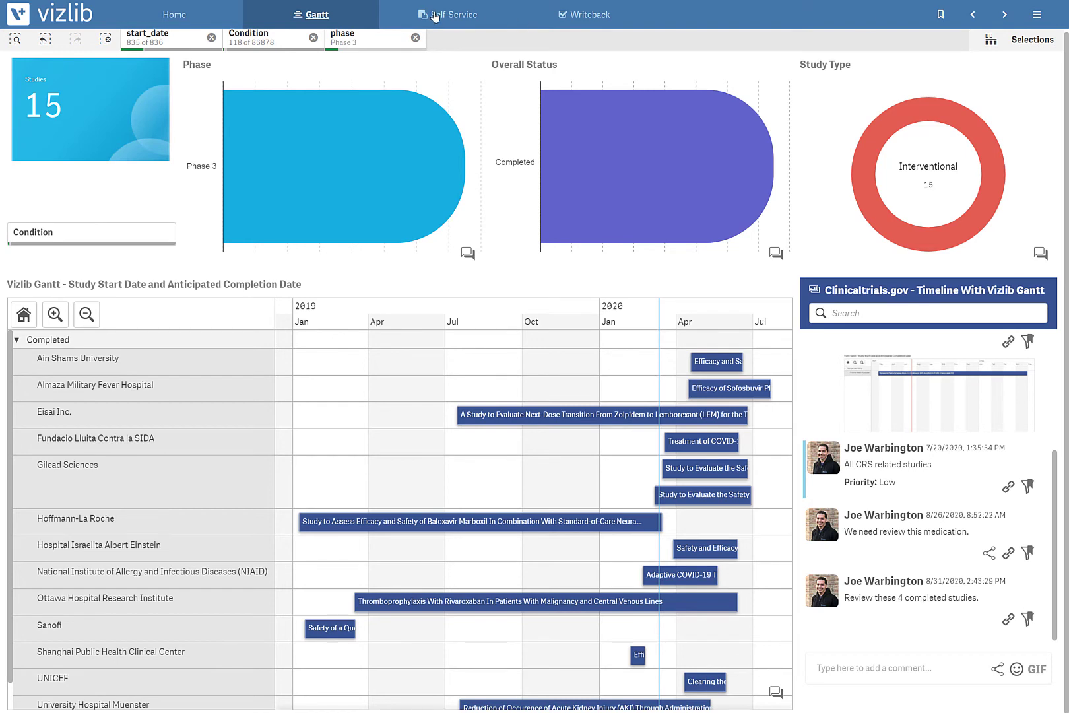
left_click(434, 17)
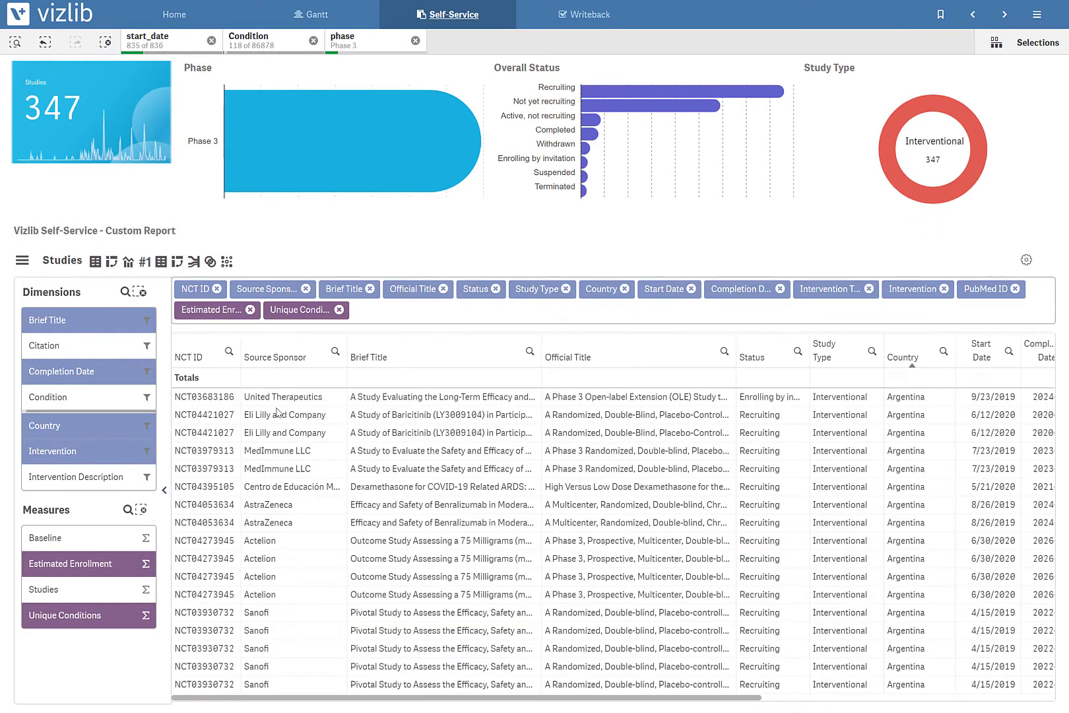
scroll(277, 475, "down", 1)
scroll(274, 474, "down", 2)
scroll(275, 473, "up", 2)
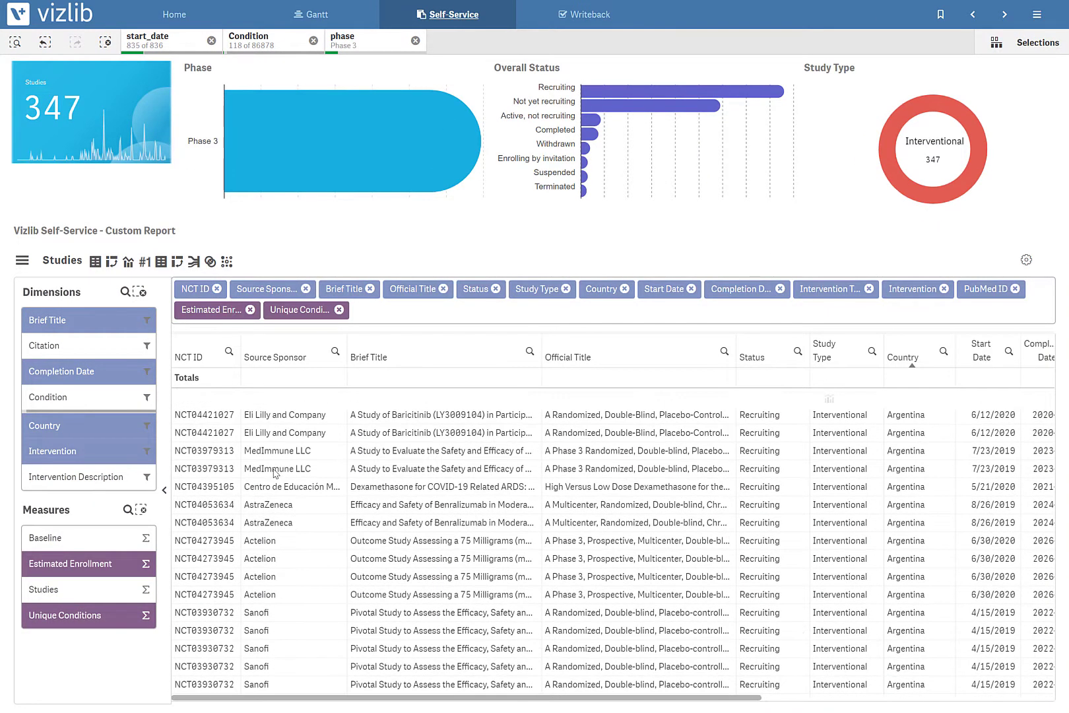
scroll(284, 472, "up", 1)
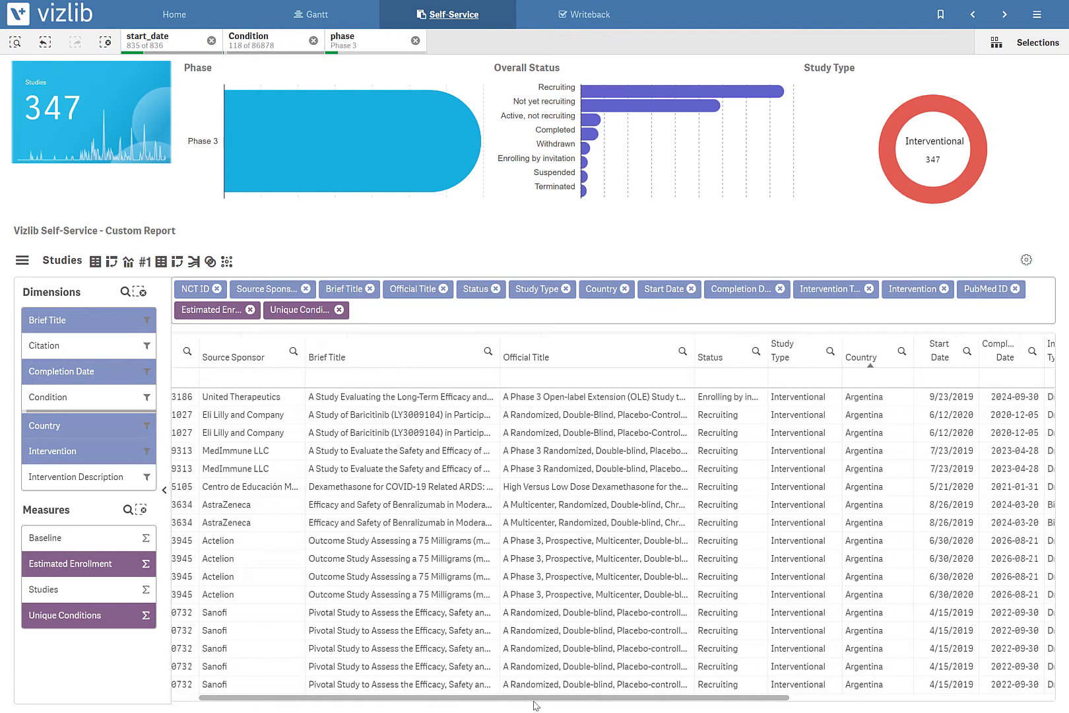
Load the Study Heatmap preset from the report presets list
left_click_drag(493, 697, 606, 703)
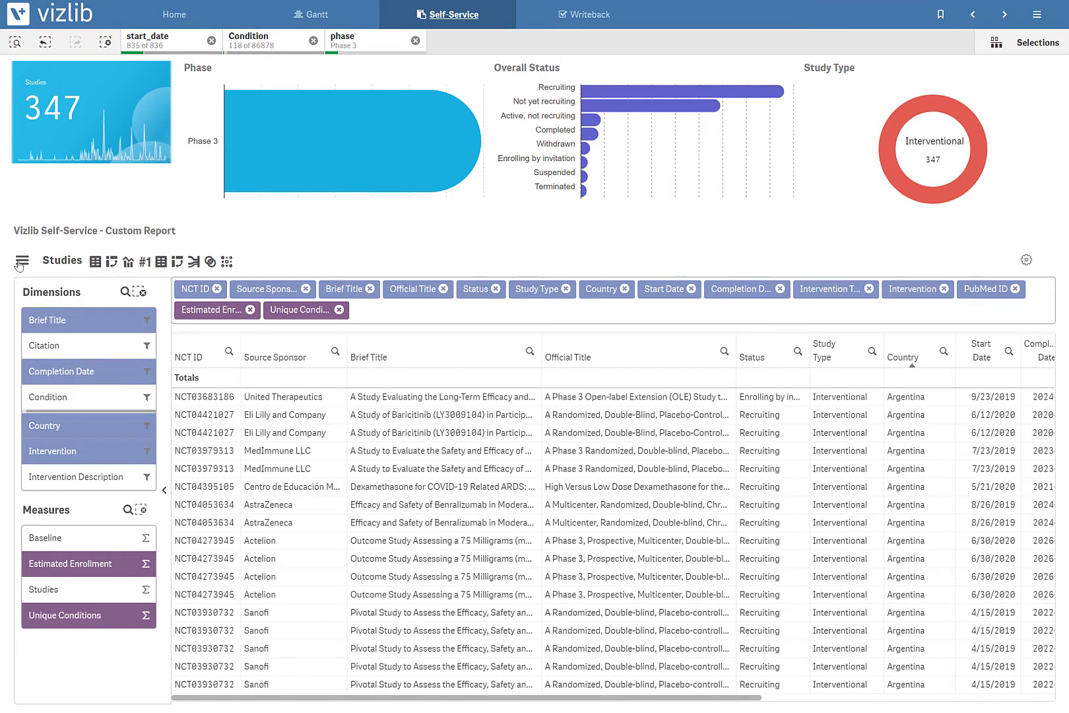
left_click(21, 261)
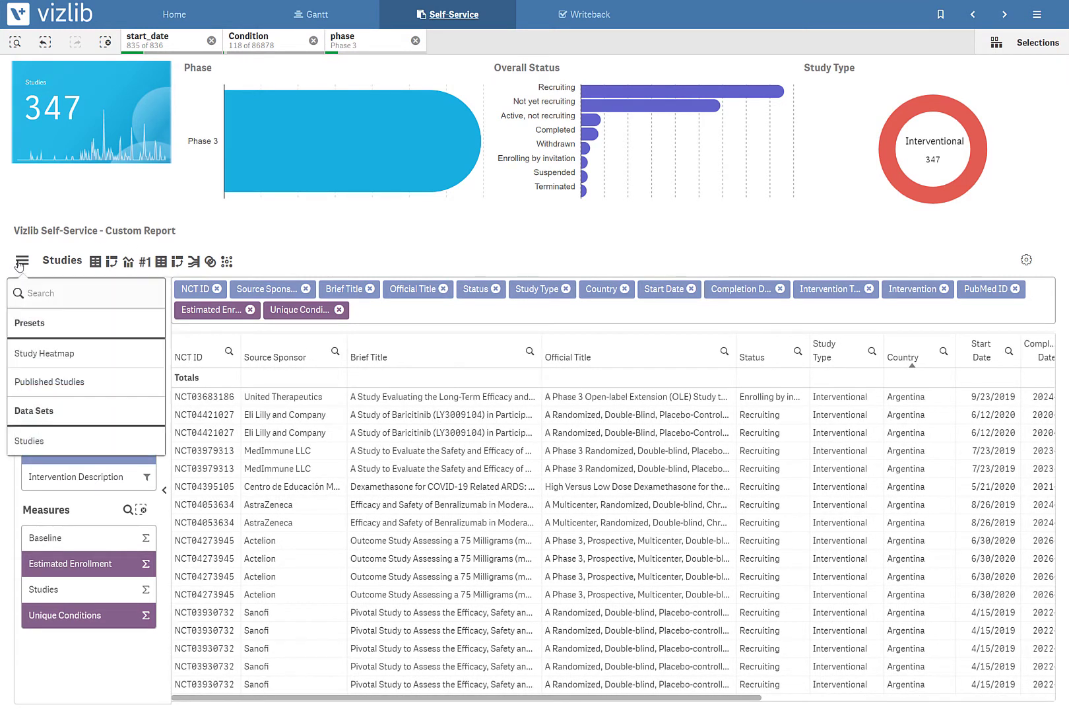
left_click(48, 355)
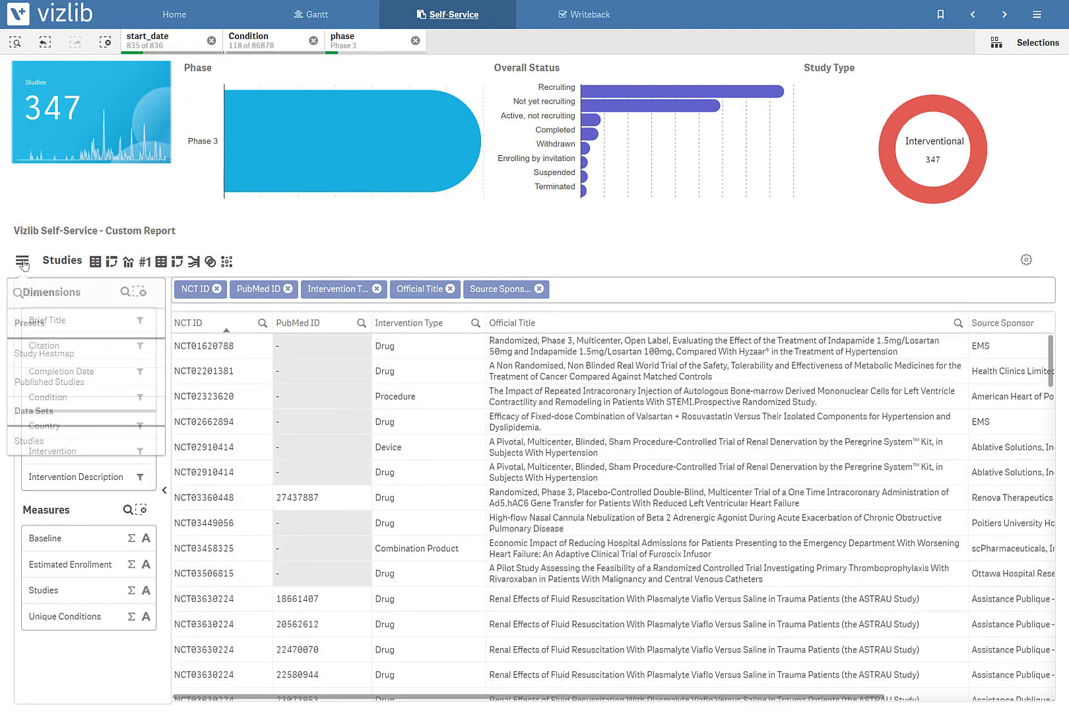
left_click(49, 382)
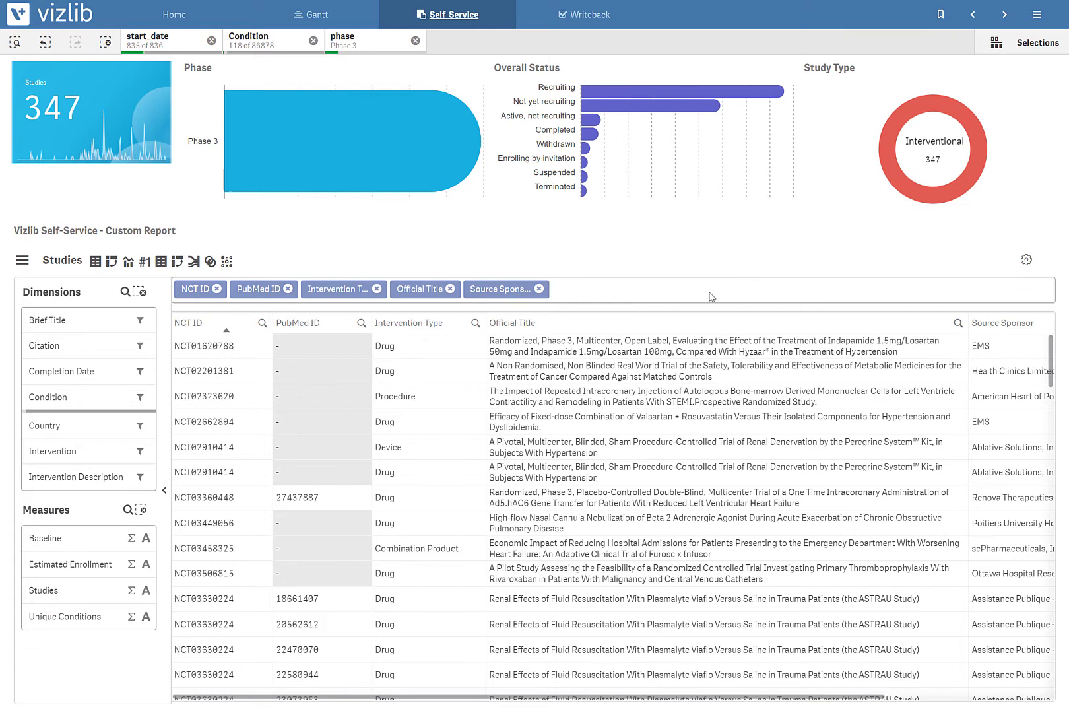
Clear the report, add Status, Source Sponsor and Studies, and sort by studies
left_click(139, 292)
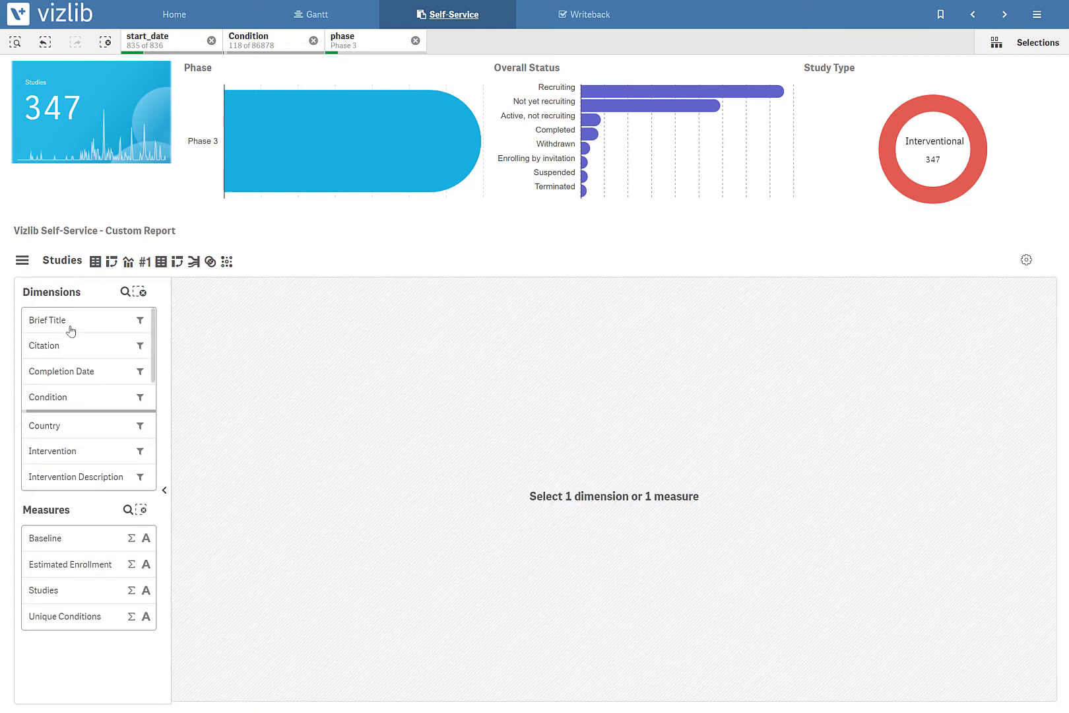
scroll(69, 435, "down", 5)
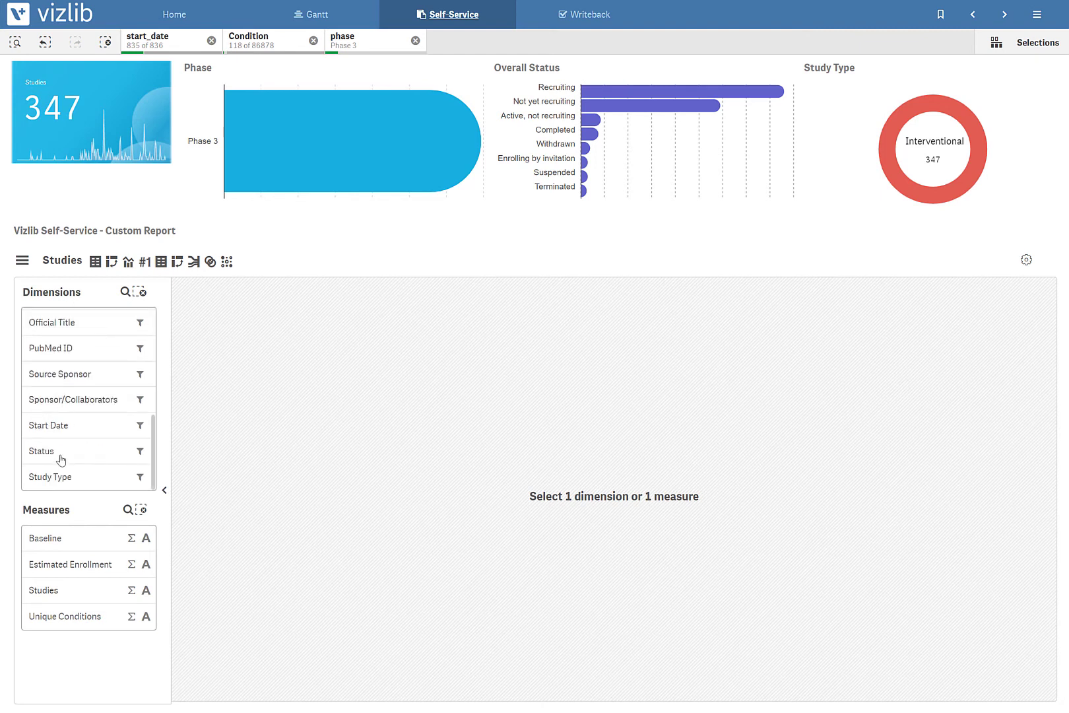
left_click(61, 454)
left_click(67, 379)
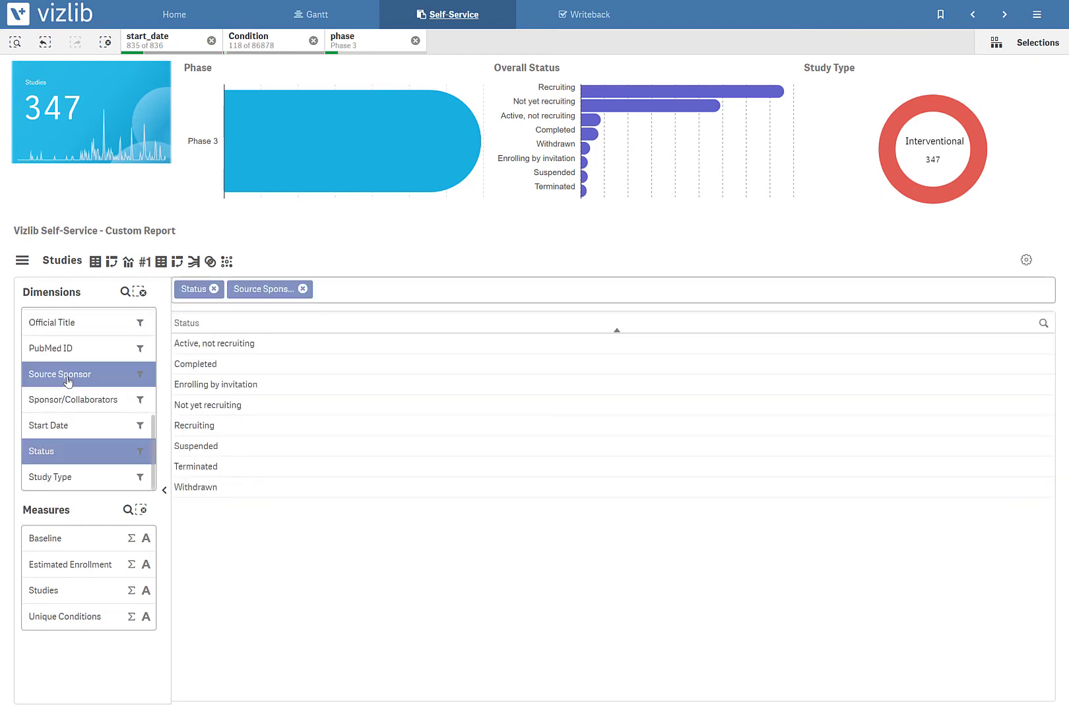
left_click(60, 591)
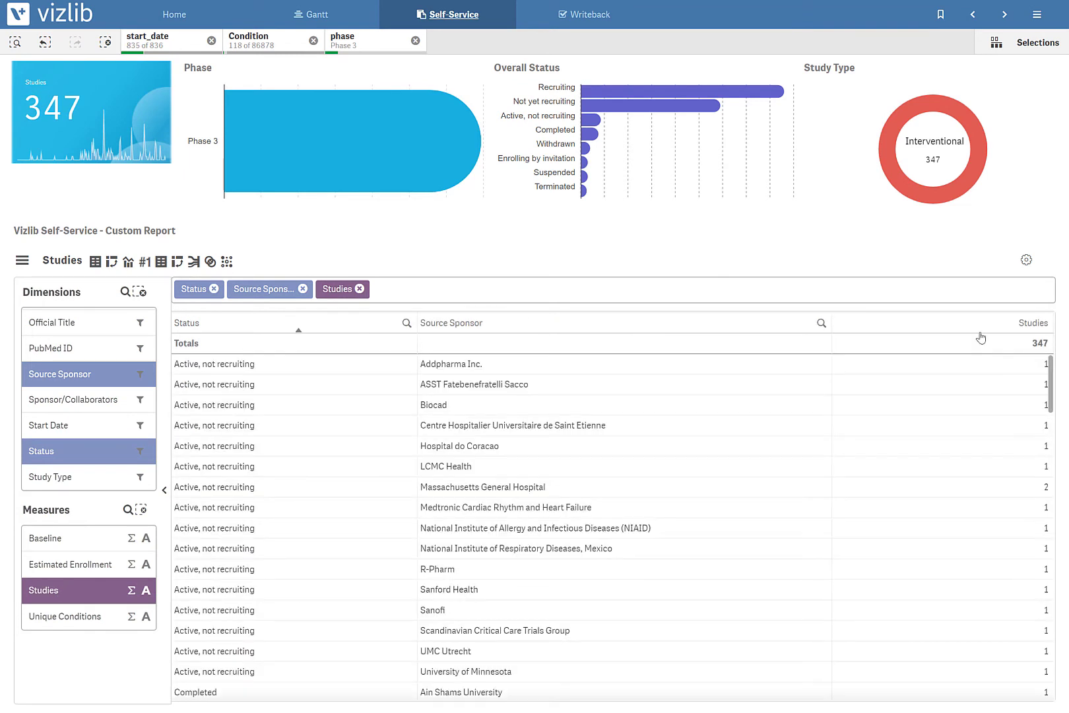
left_click(969, 327)
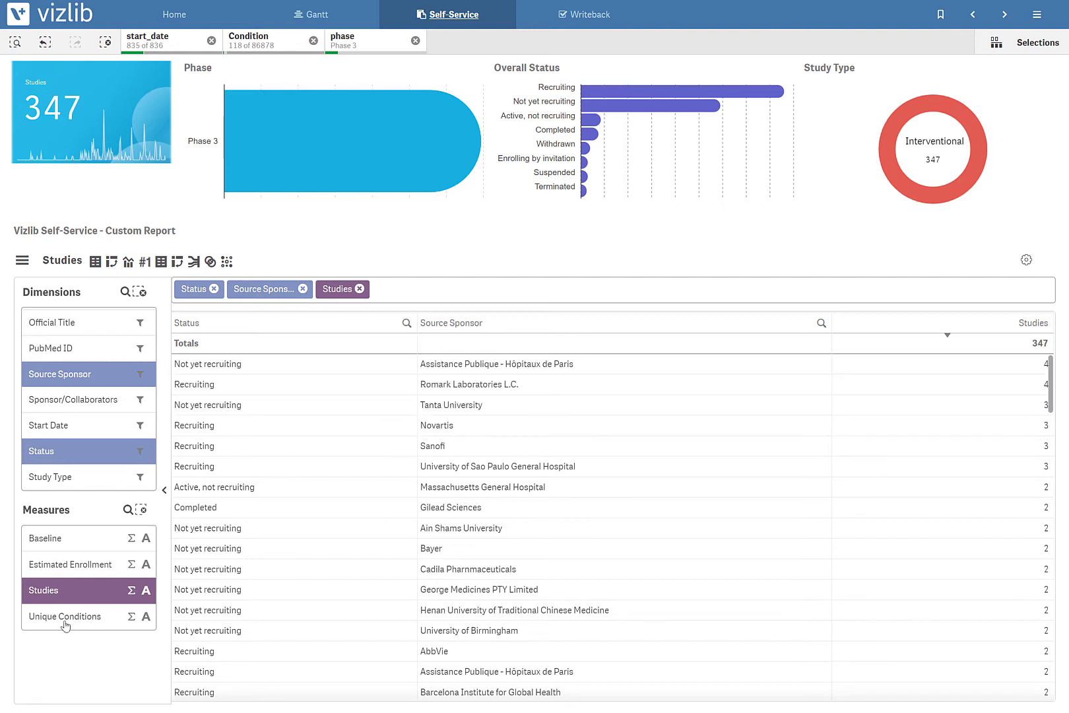
Add Baseline and Estimated Enrollment, drop Status, and sort by Estimated Enrollment
left_click(67, 540)
left_click(63, 566)
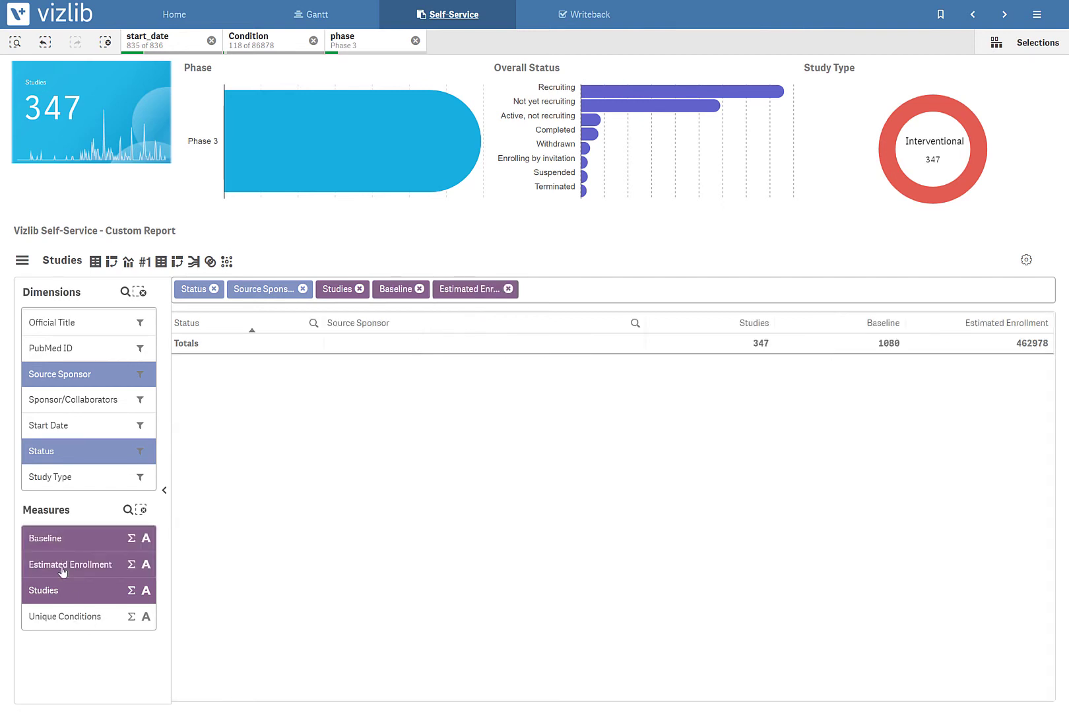
left_click(75, 458)
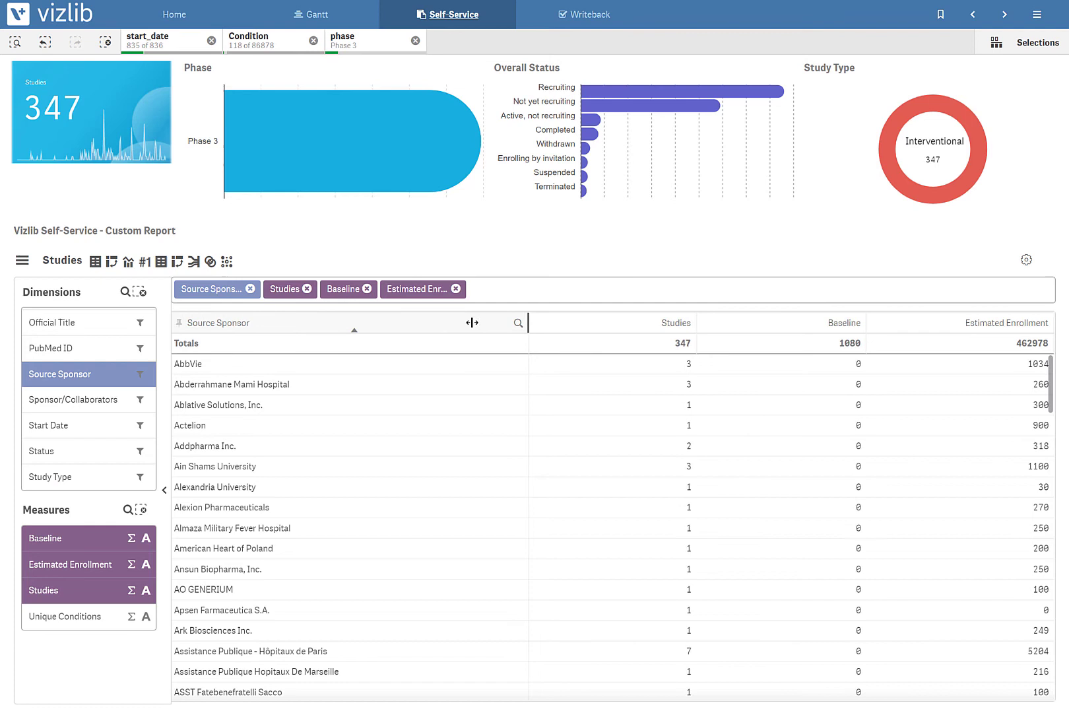
left_click_drag(530, 326, 443, 325)
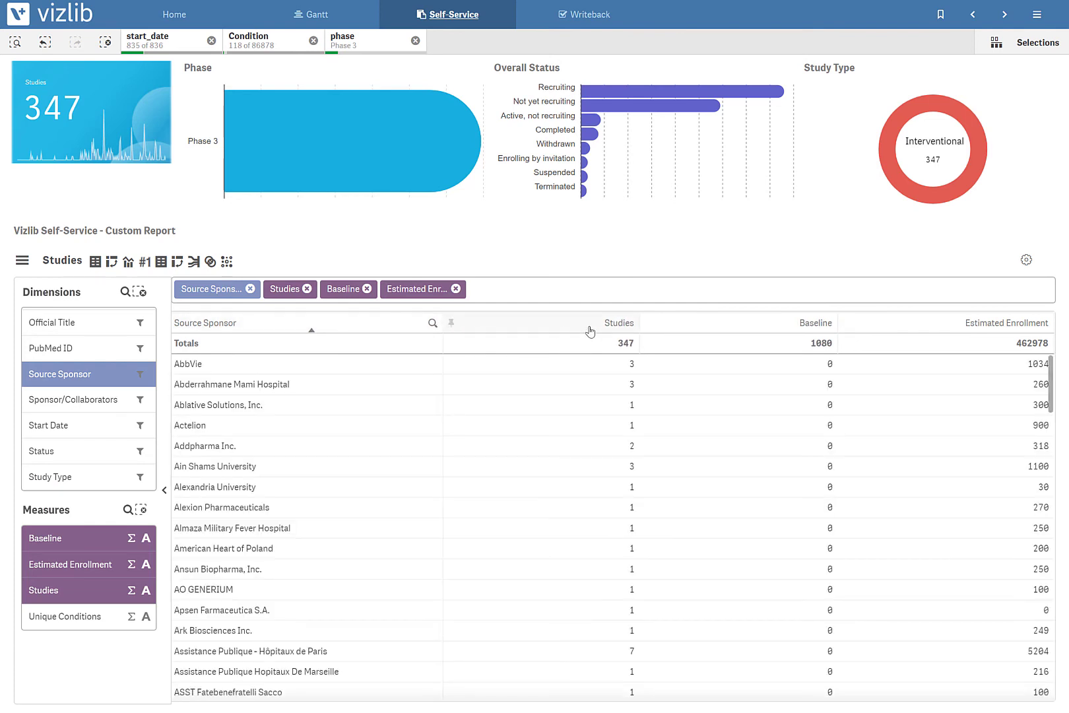
left_click(790, 334)
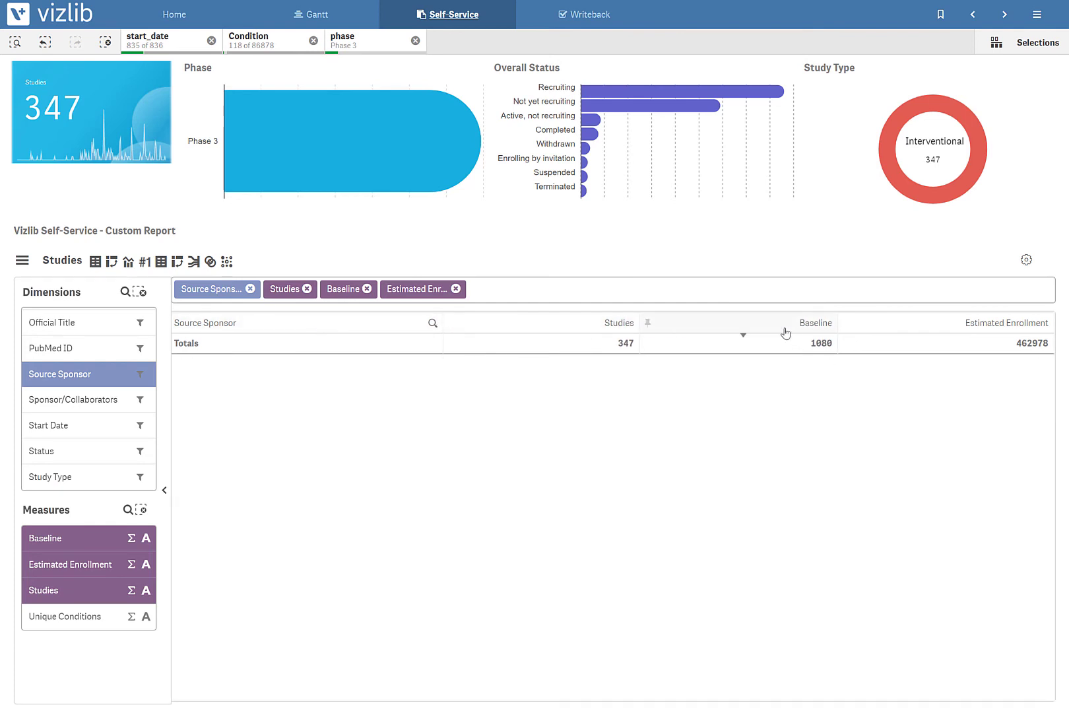
left_click(989, 331)
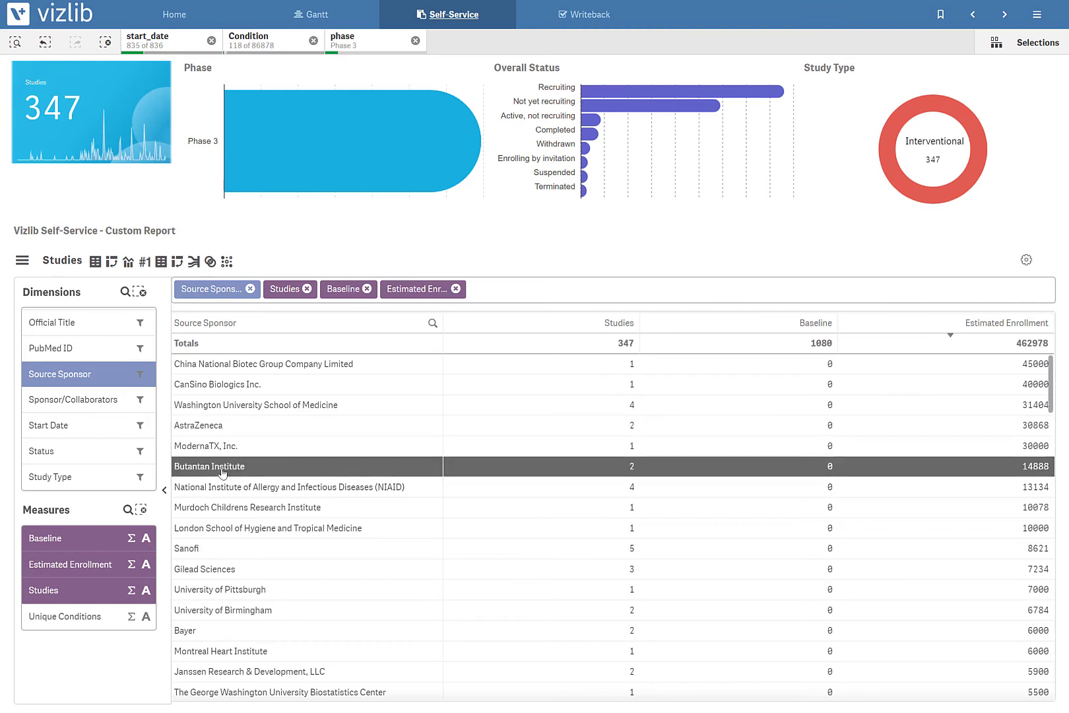
left_click(358, 391)
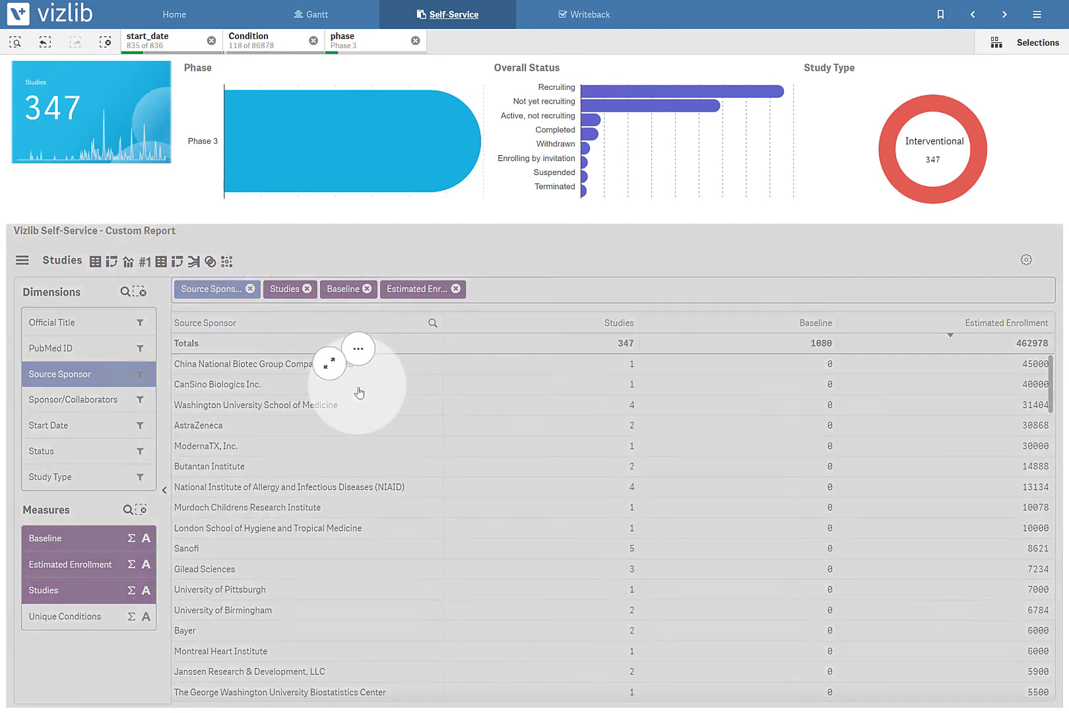
left_click(358, 347)
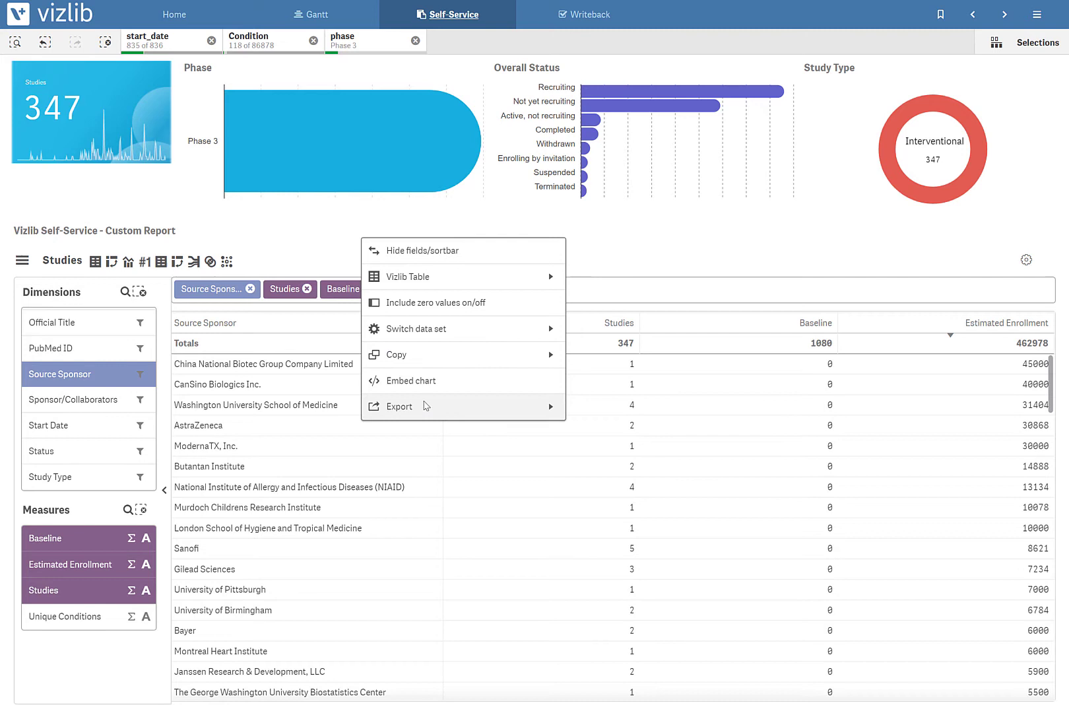
left_click(427, 406)
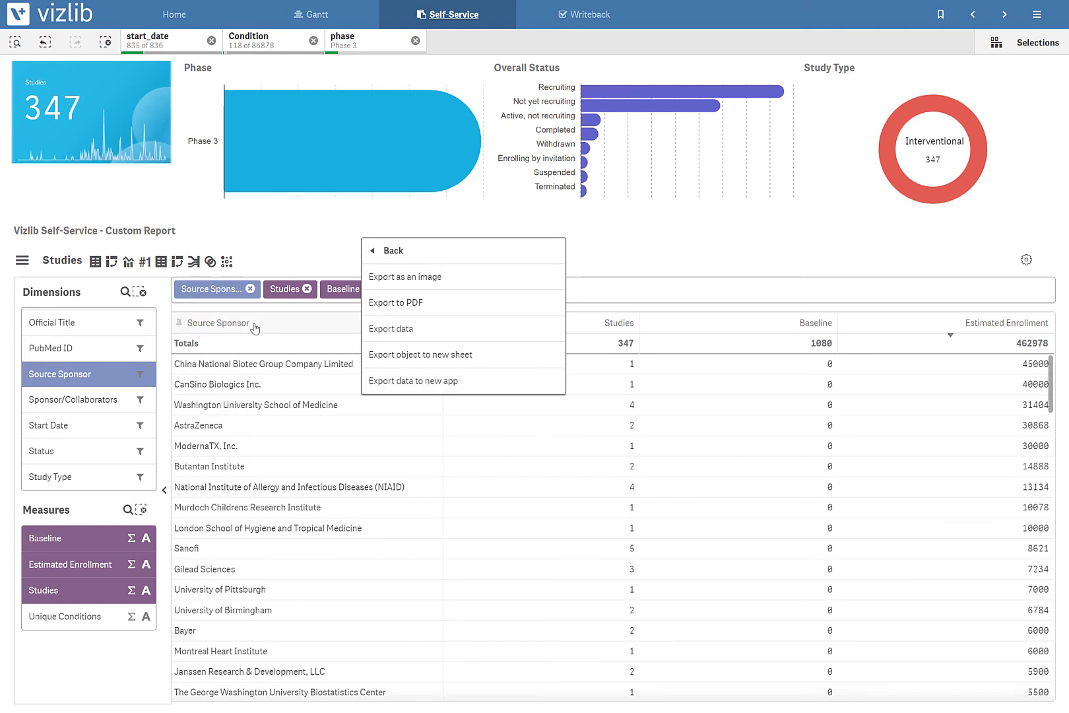
left_click(219, 326)
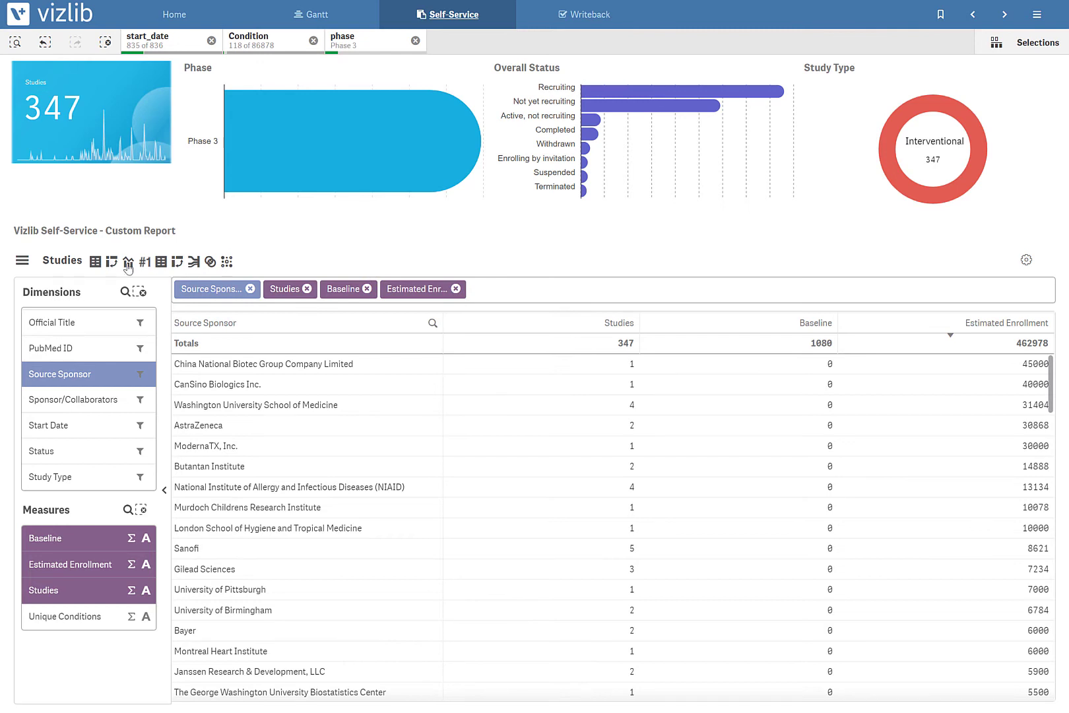
As a combo chart, remove Baseline, show Enrollment as bars and Studies as circle markers
left_click(128, 266)
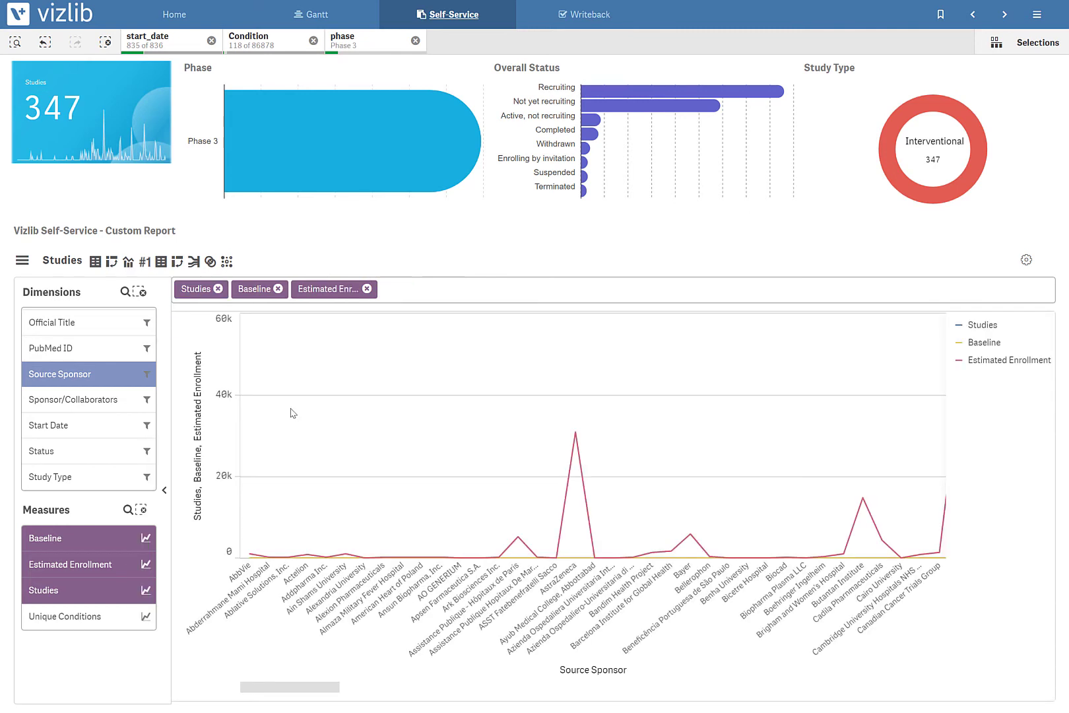
left_click(145, 538)
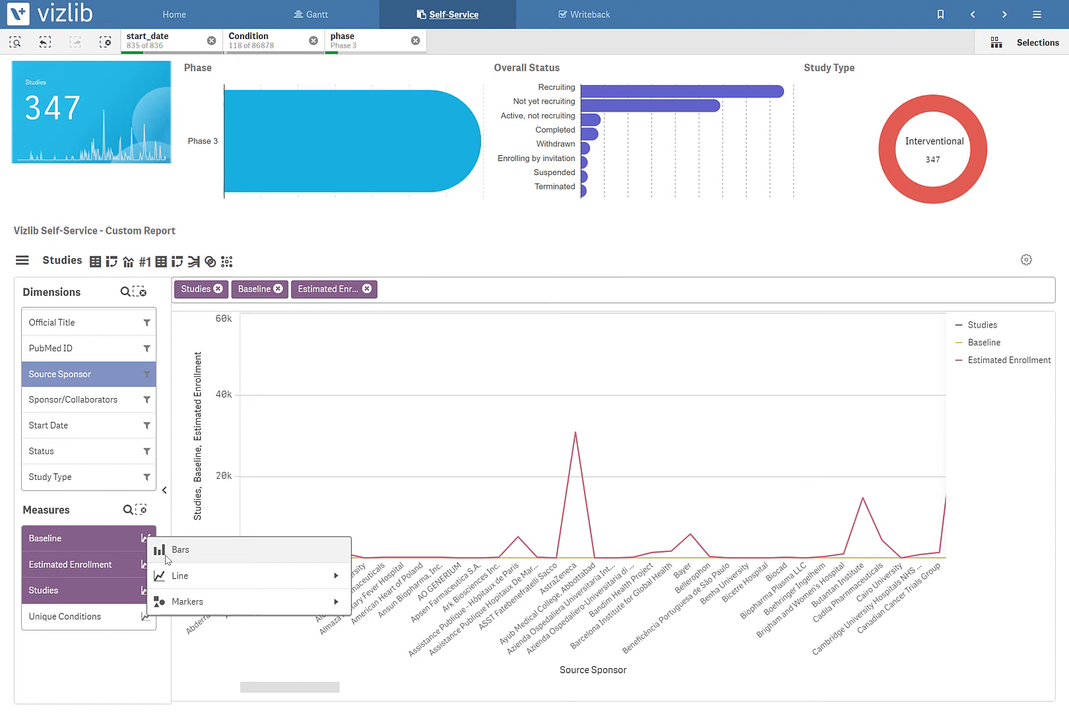
left_click(97, 548)
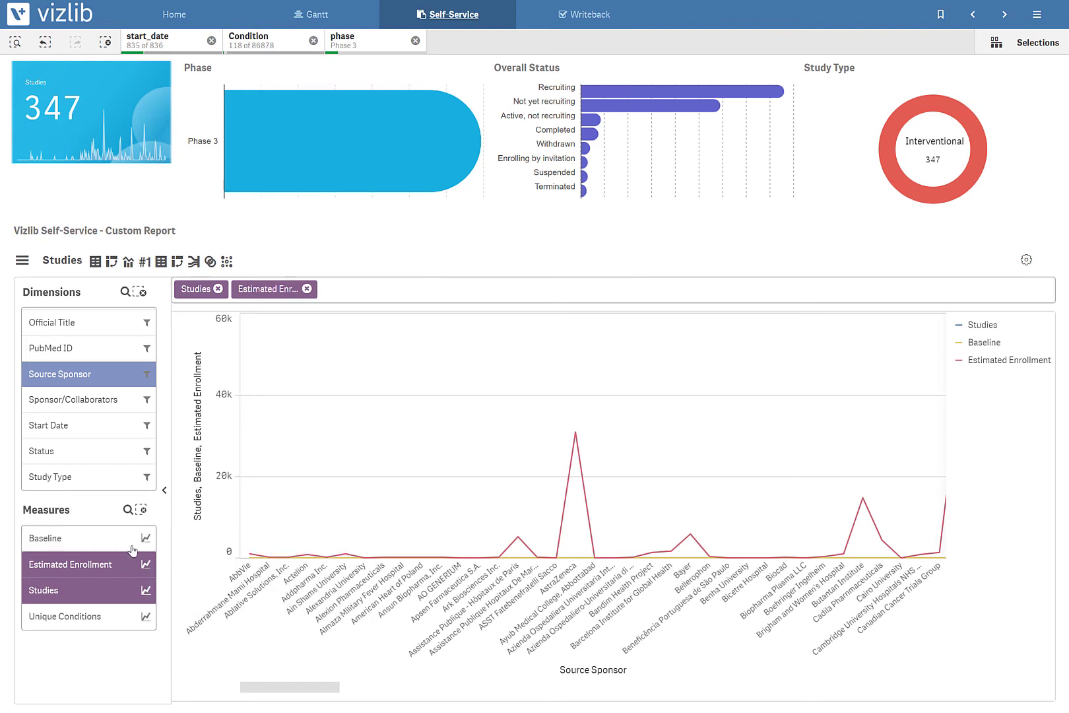
left_click(147, 565)
left_click(173, 581)
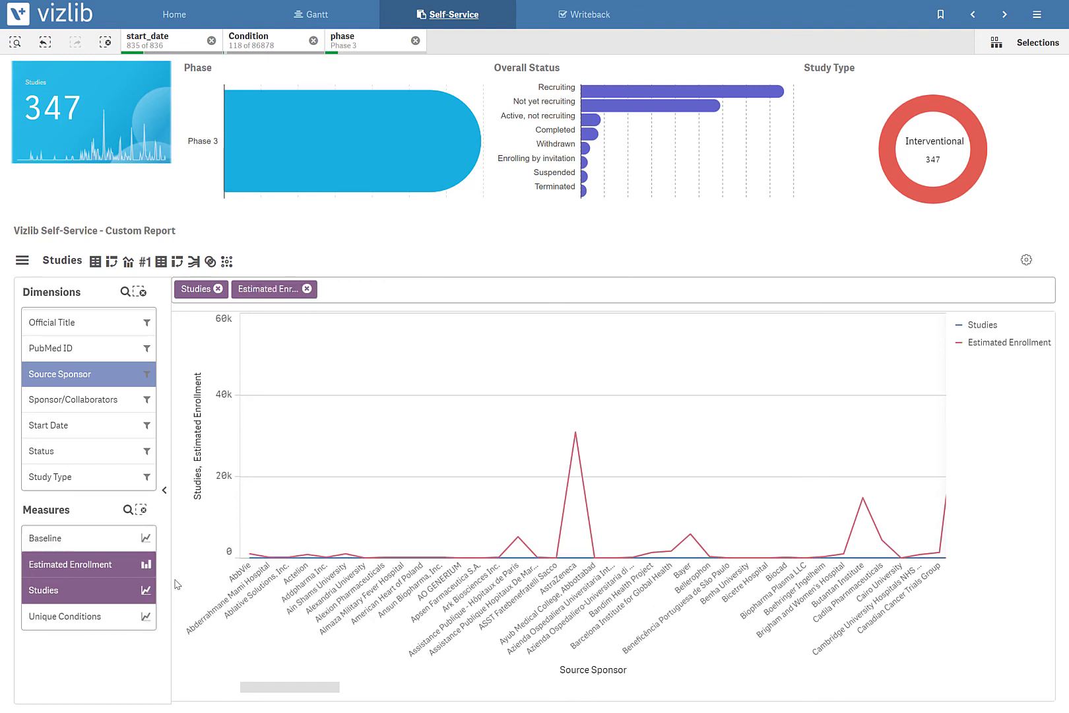
left_click(147, 590)
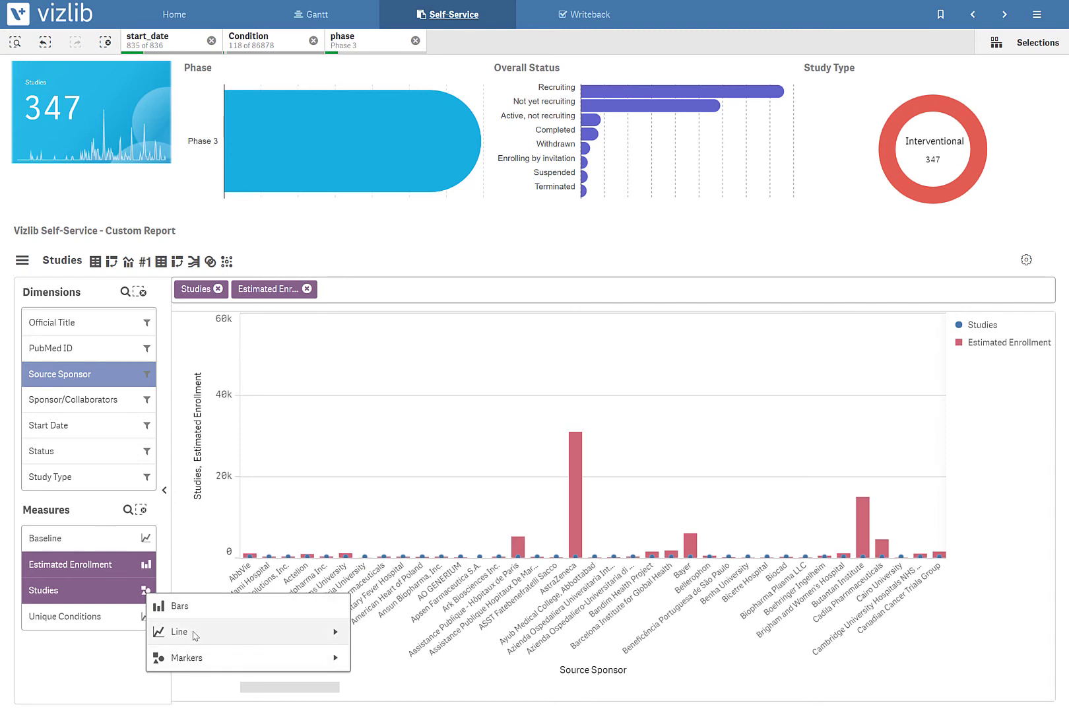
left_click(237, 658)
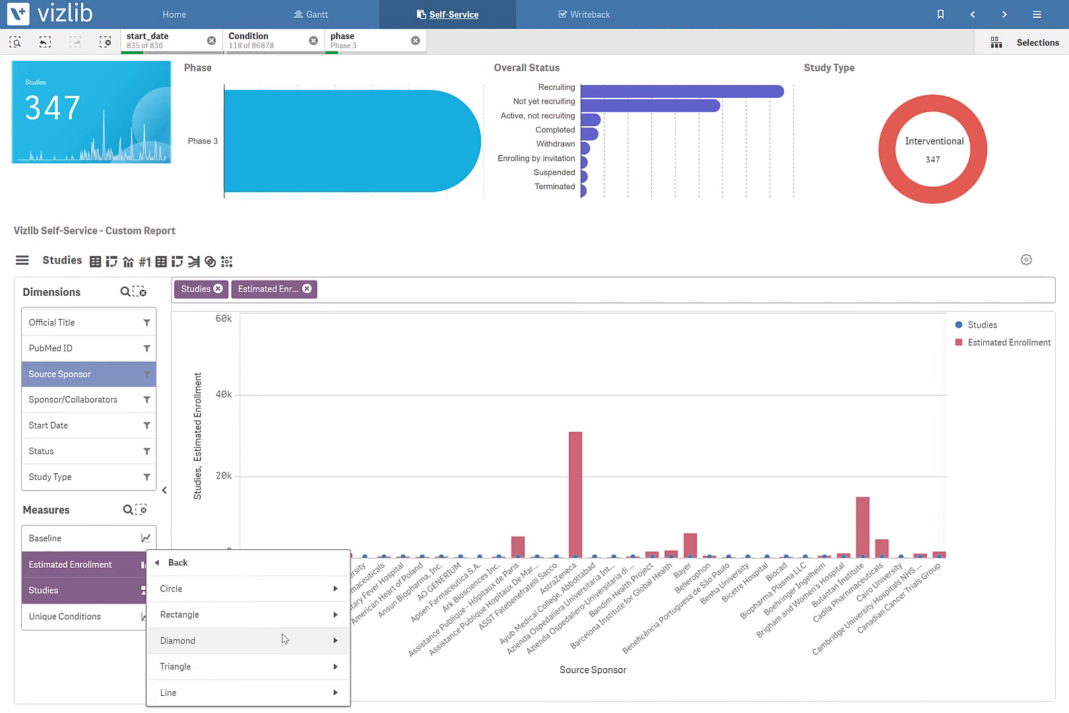
left_click(242, 596)
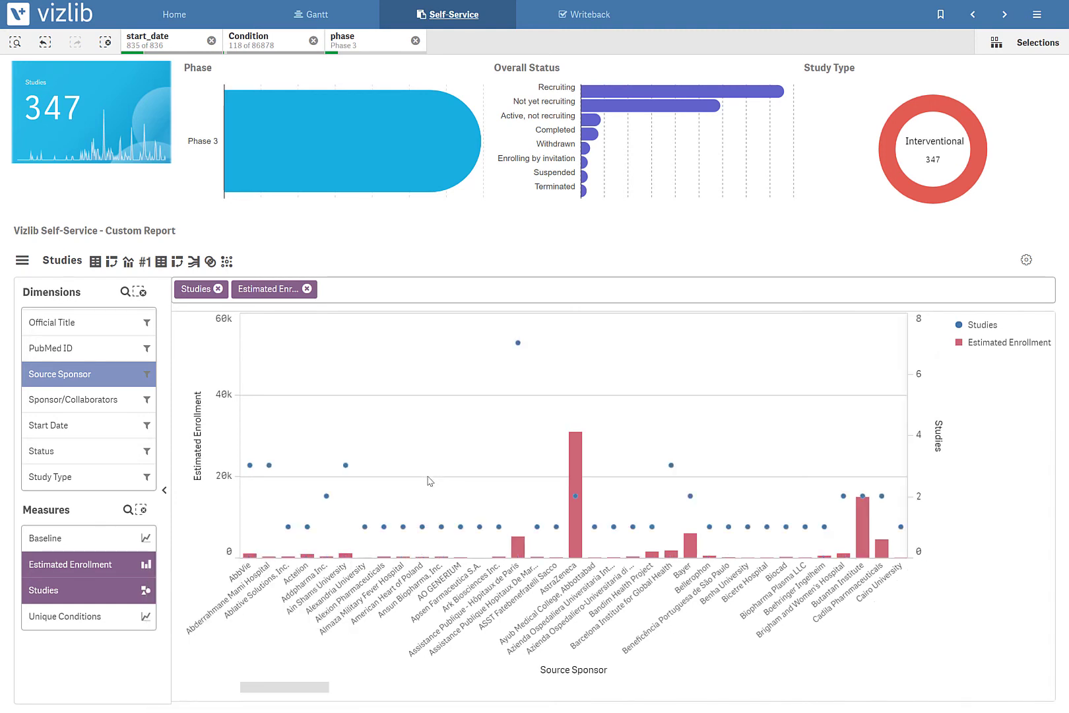
mouse_move(276, 692)
left_mouse_down()
mouse_move(304, 690)
mouse_move(213, 689)
left_mouse_up()
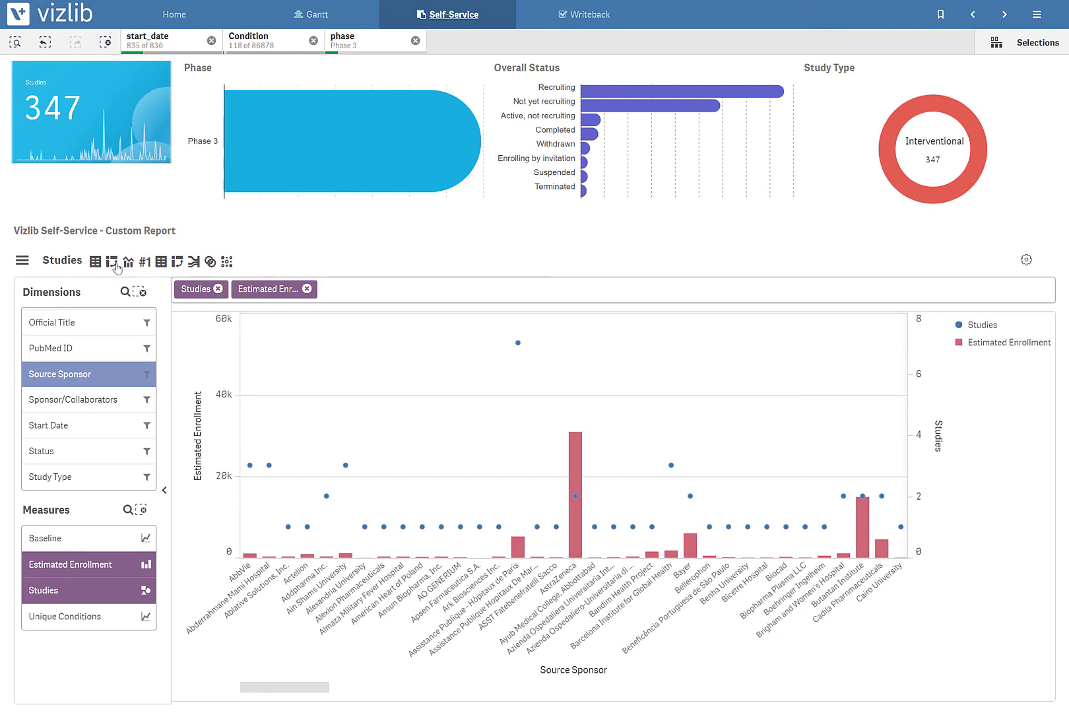
Return to the table, open the Writeback sheet, and edit the first study's enrollment
left_click(96, 262)
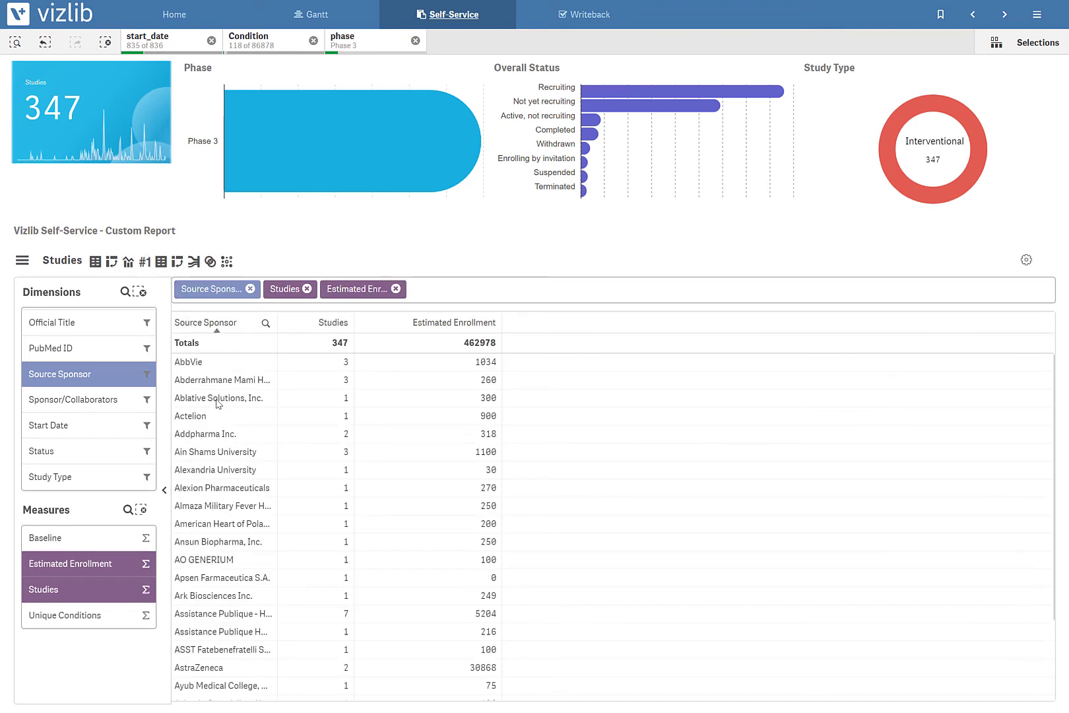
left_click(543, 18)
left_click(187, 386)
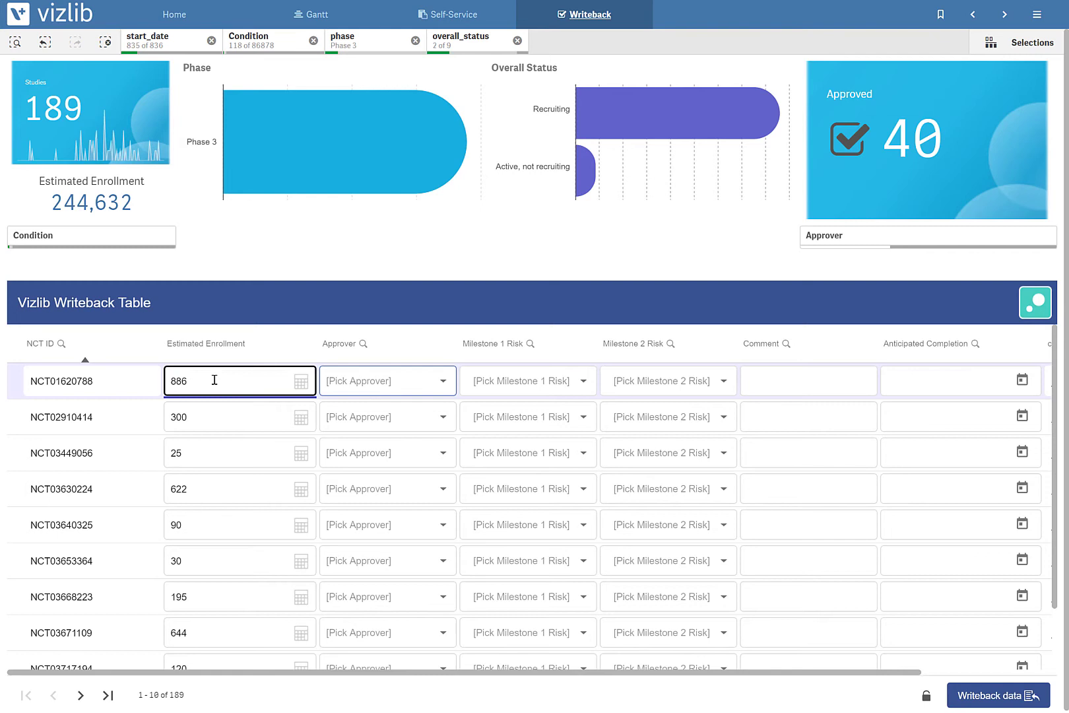
Assign the first study's approver, with Milestone 1 Risk Low and Milestone 2 Risk Medium
left_click(438, 388)
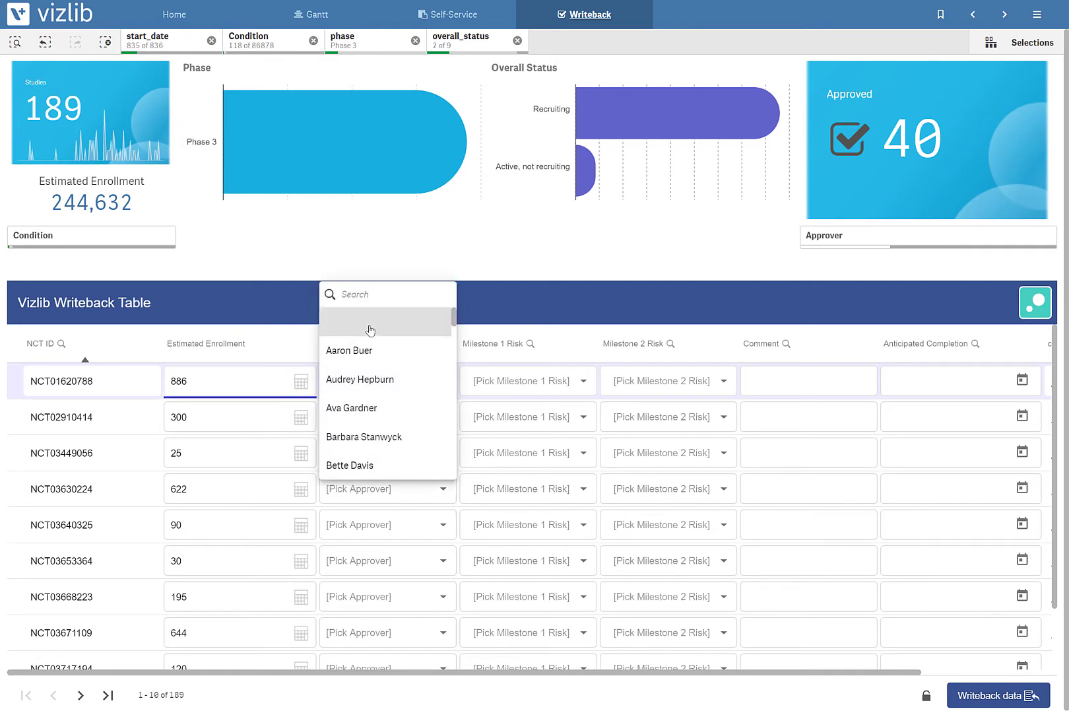
type("bett")
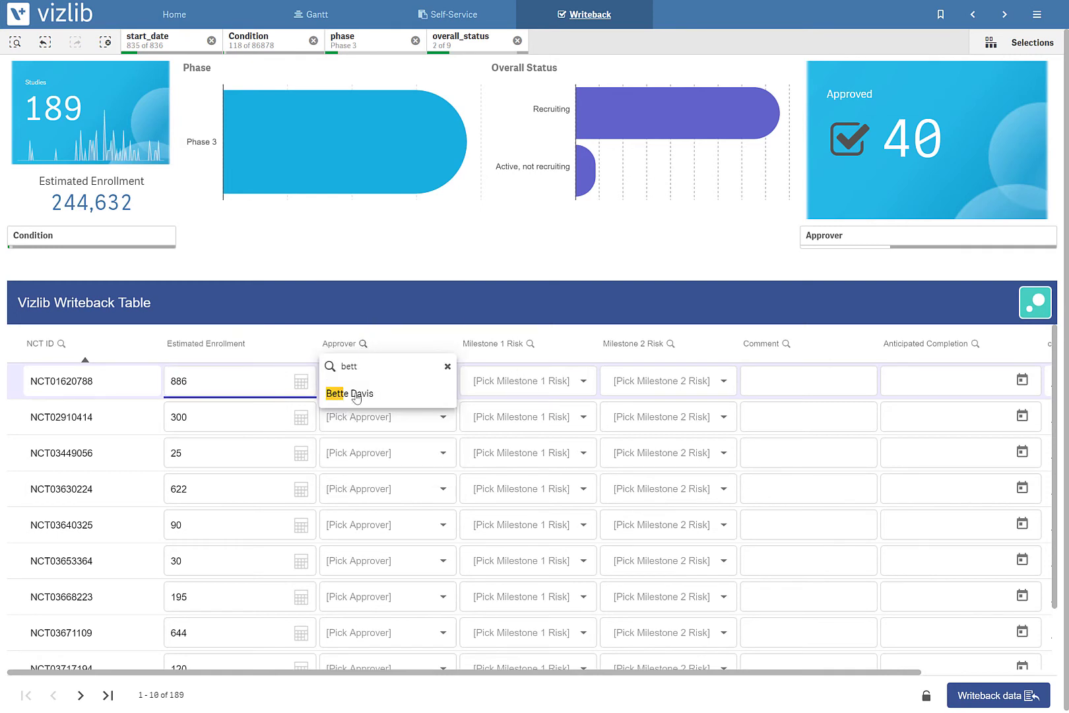
left_click(358, 398)
left_click(537, 383)
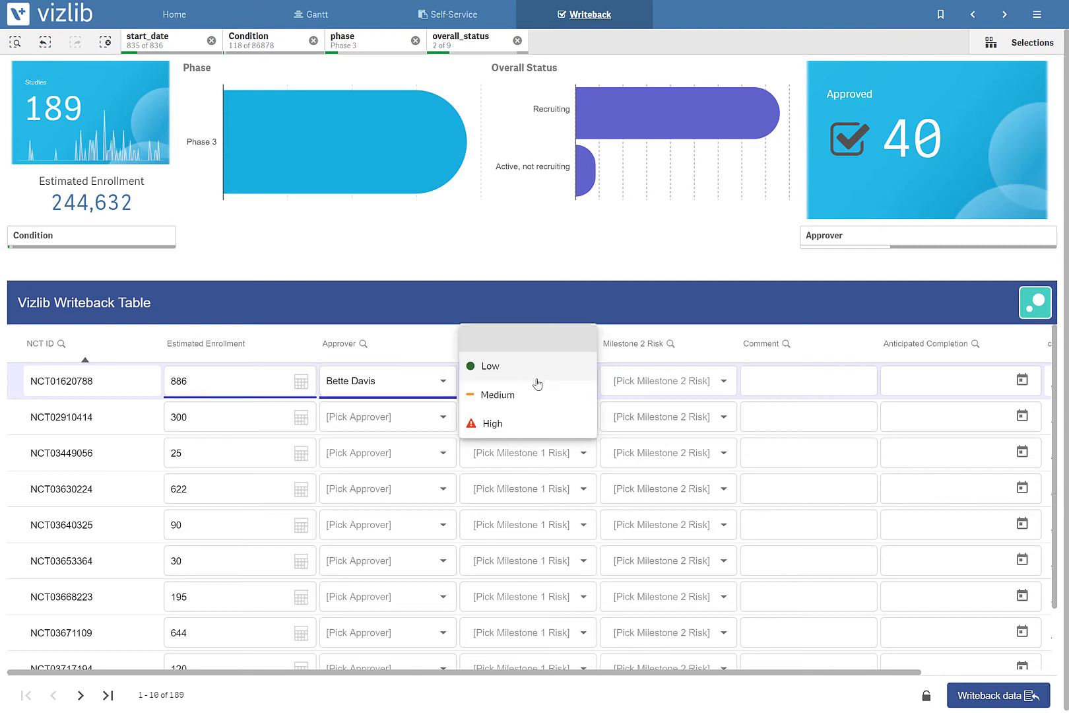
left_click(517, 367)
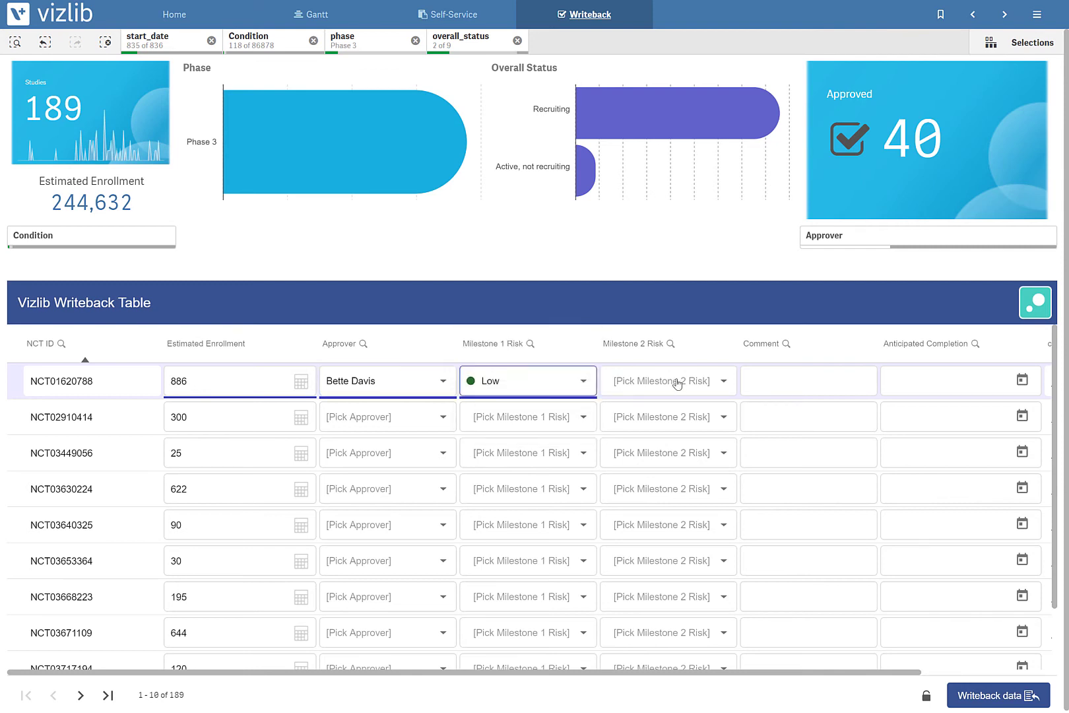
left_click(674, 382)
left_click(651, 402)
Add a supply-delay comment and a 9/18/2020 completion date, then write the row back
left_click(768, 382)
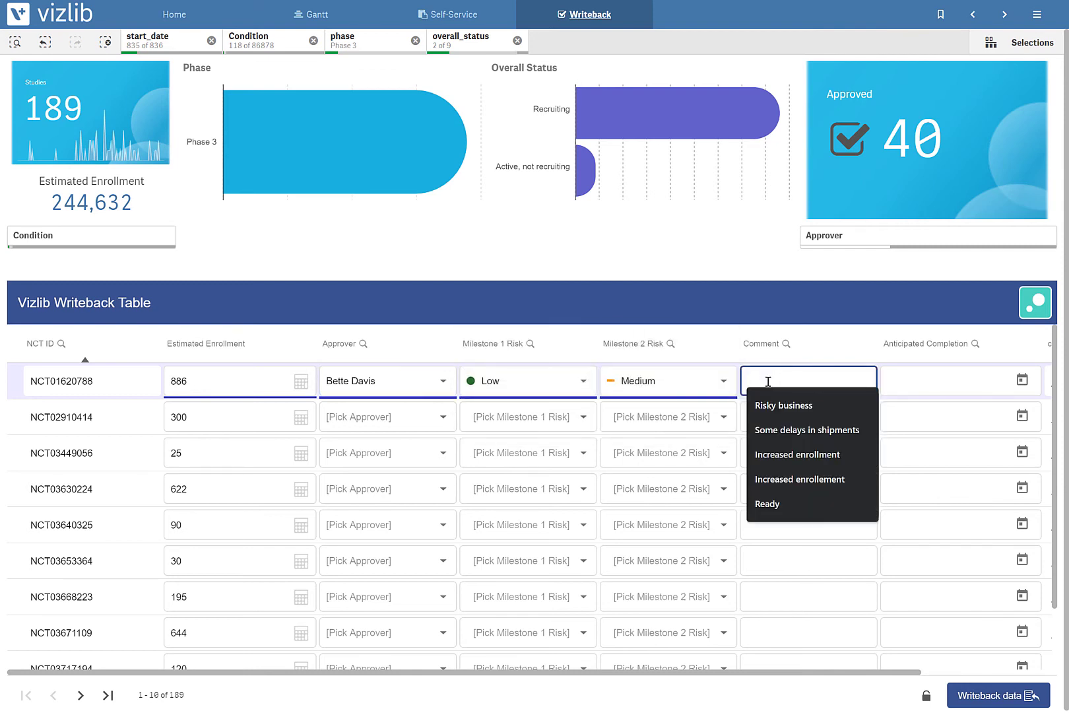
type("Covid supply delay potential")
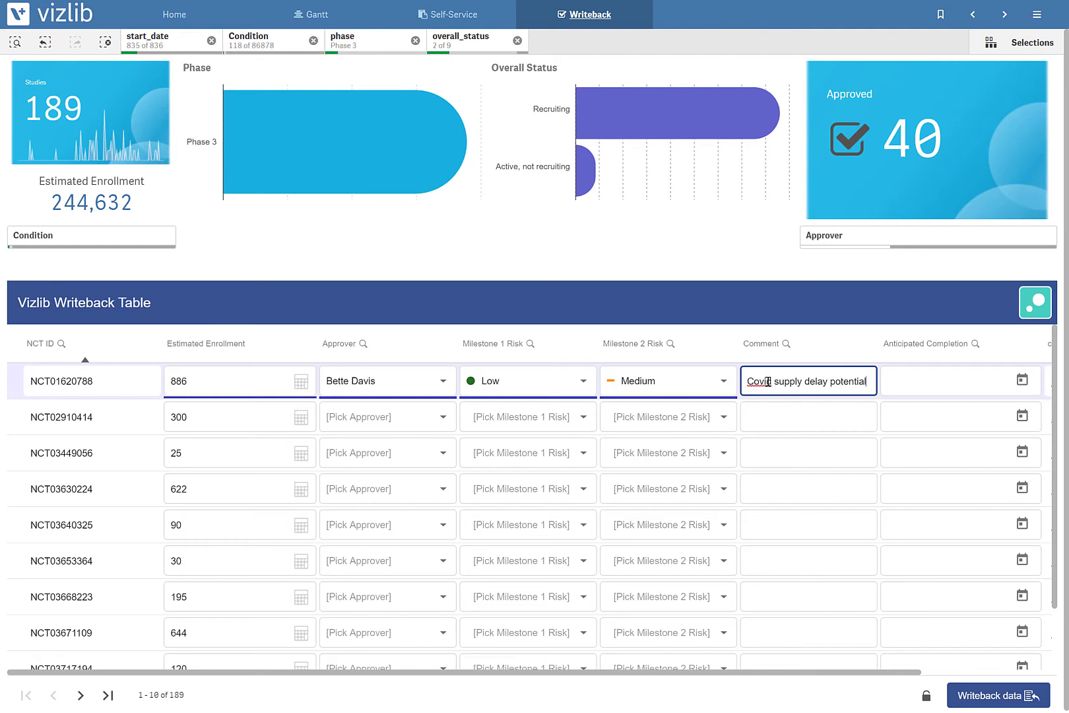
left_click(1021, 380)
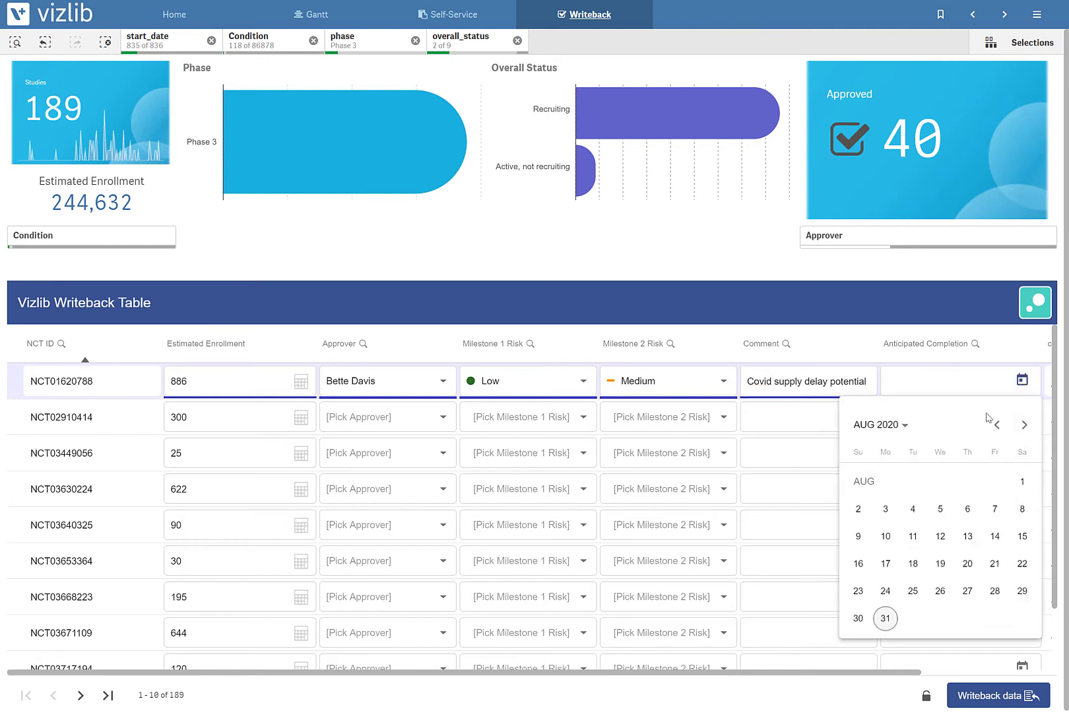
left_click(1024, 423)
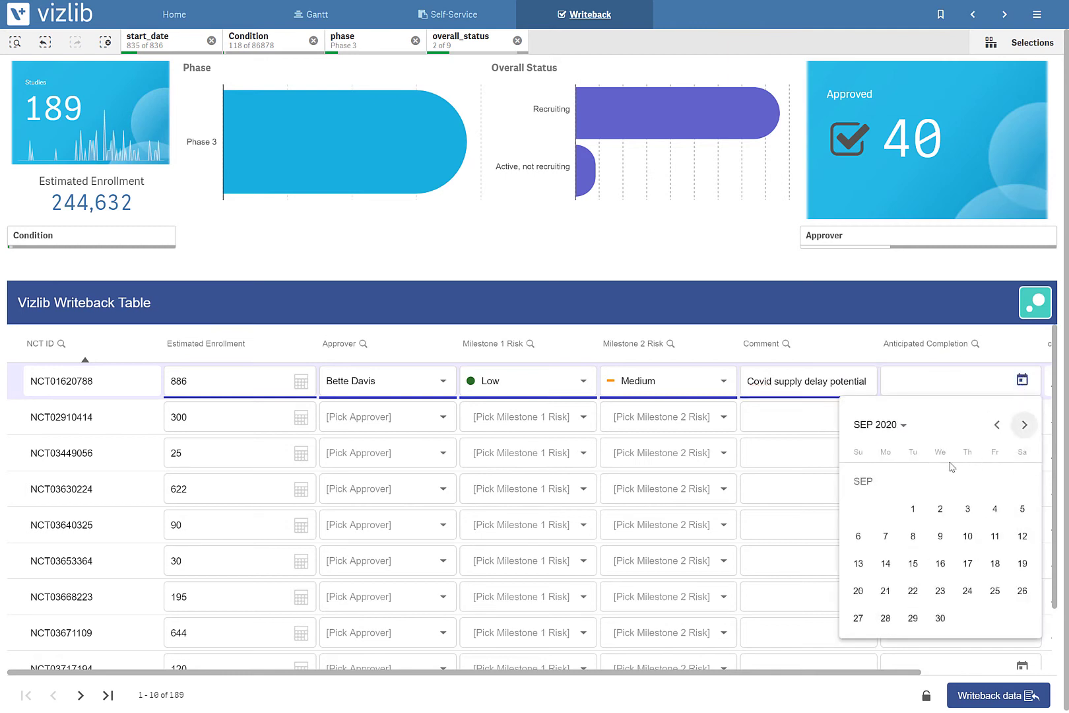
left_click(995, 565)
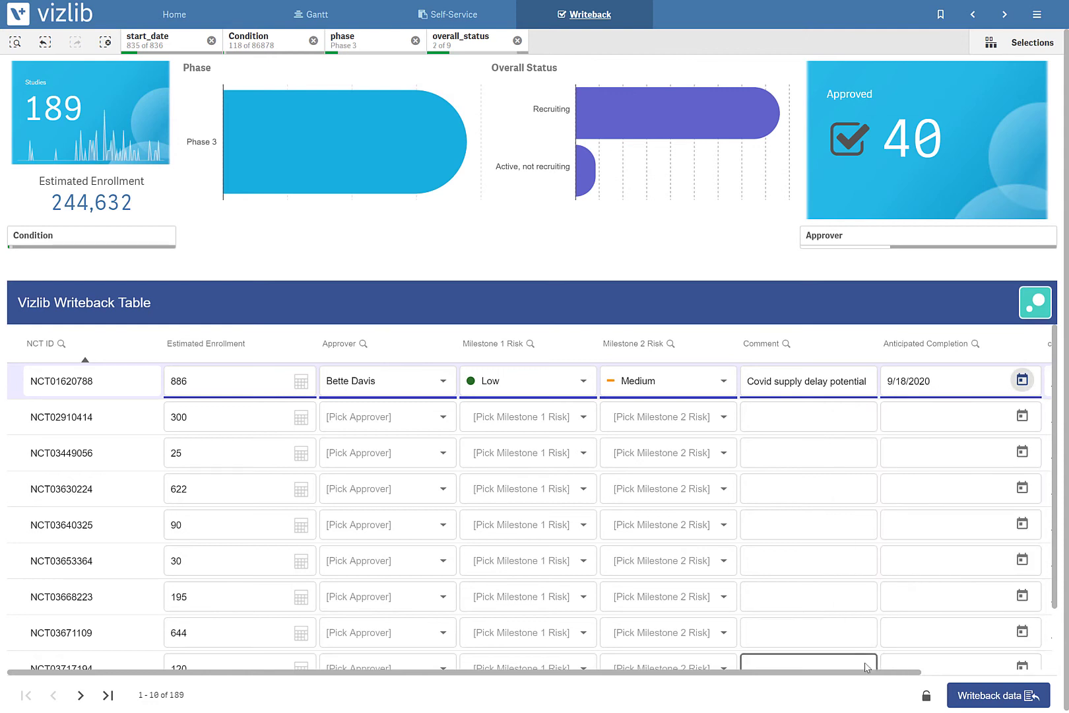
left_click(981, 698)
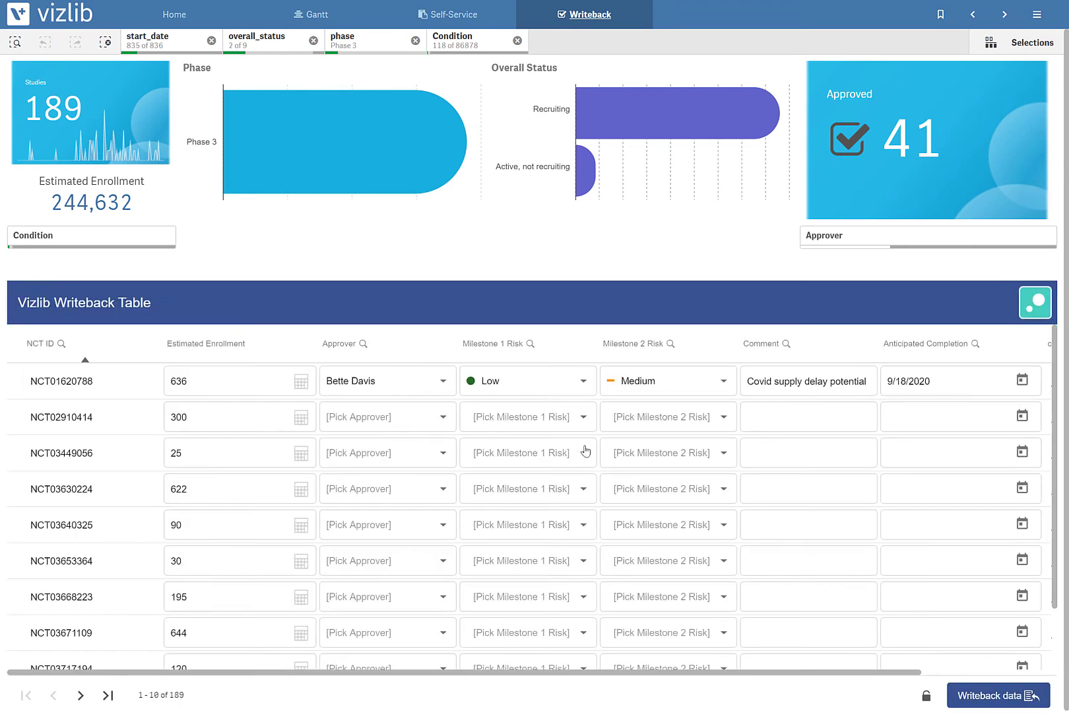
Filter the study table to six approvers dragged through the Approver list
left_click(848, 249)
left_click_drag(891, 328, 891, 432)
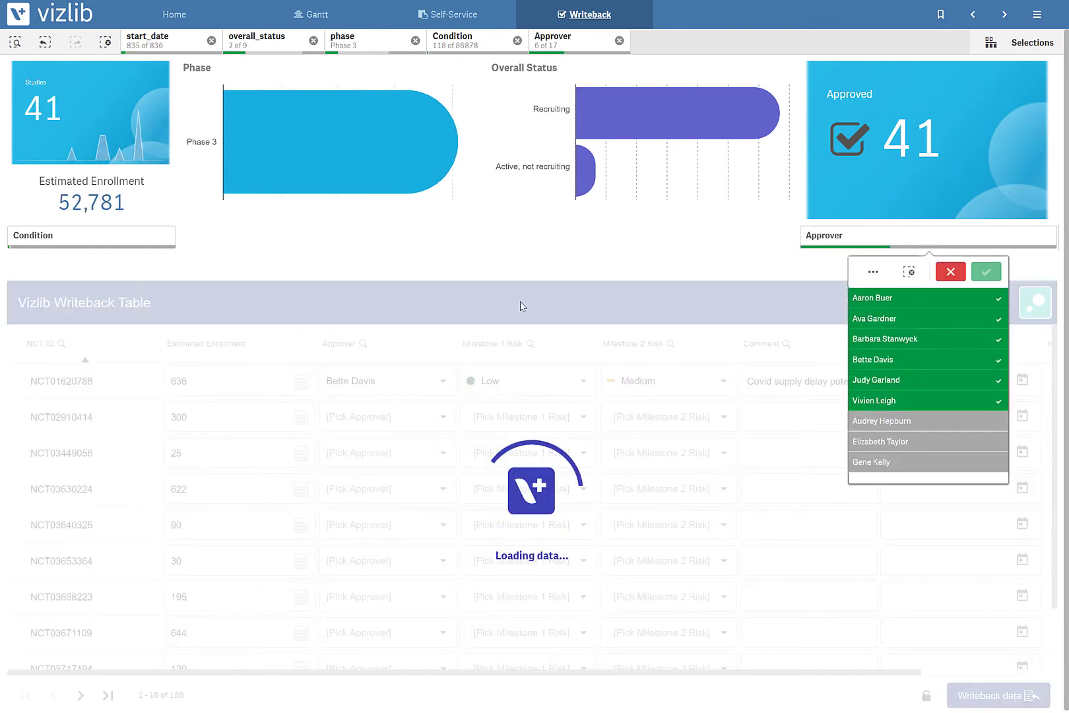
left_click(520, 306)
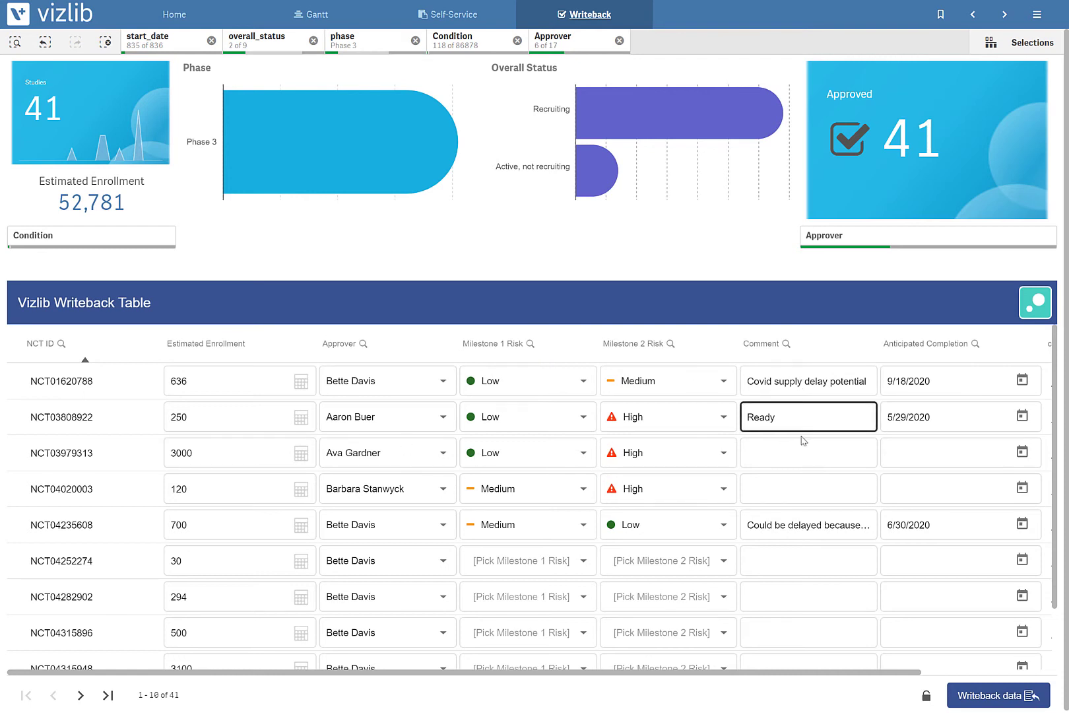
scroll(720, 499, "down", 2)
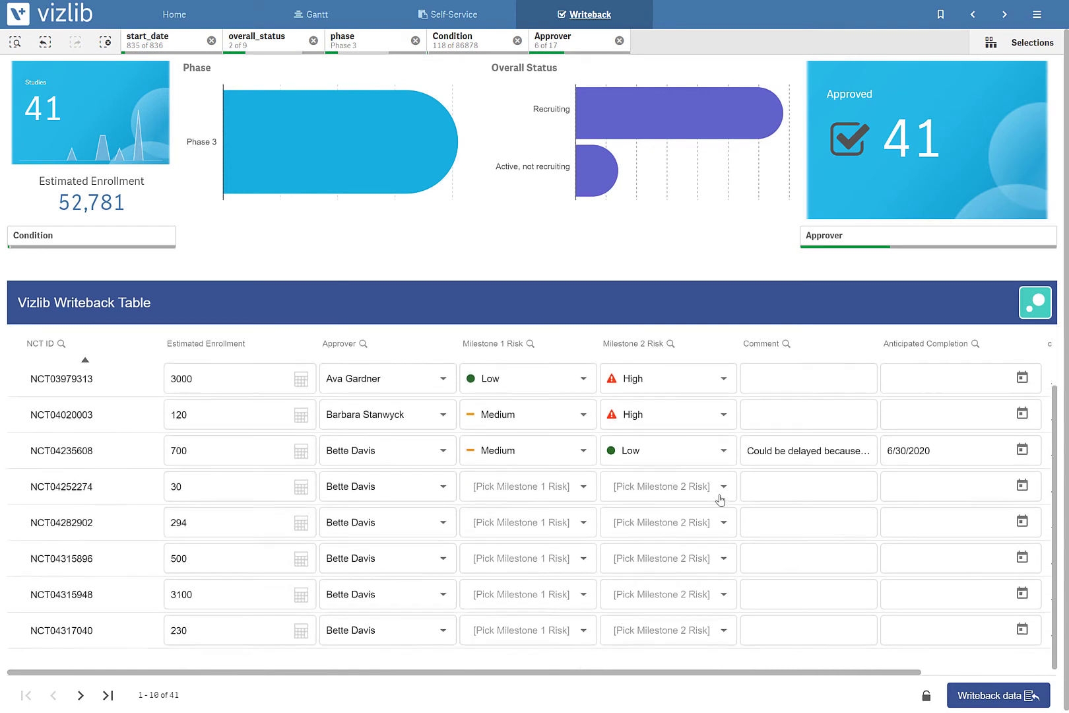
scroll(508, 423, "up", 2)
scroll(504, 499, "down", 2)
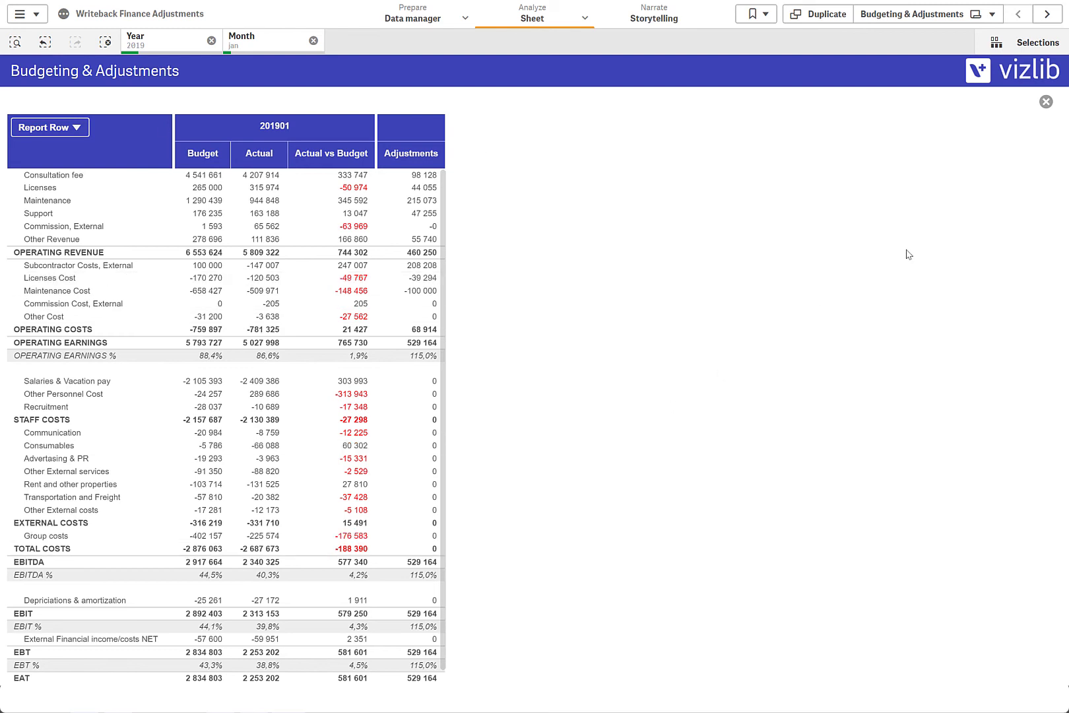
Add 1,500 to the Maintenance budget for additional licenses and write it back
left_click(1044, 102)
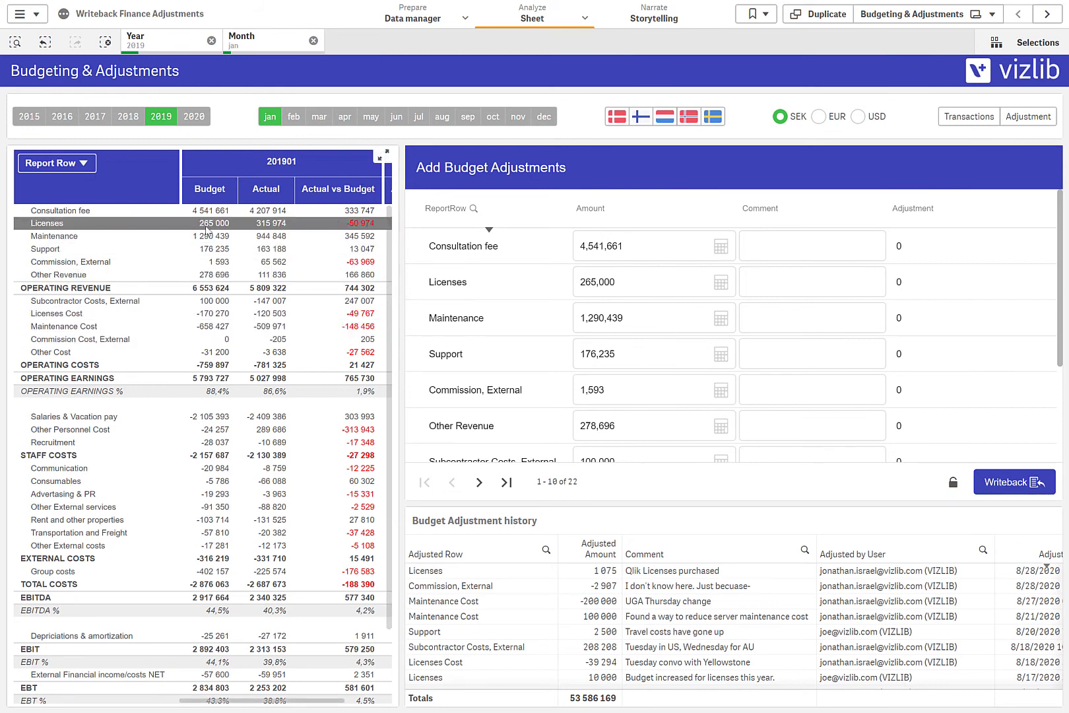
left_click(662, 324)
type("+1500")
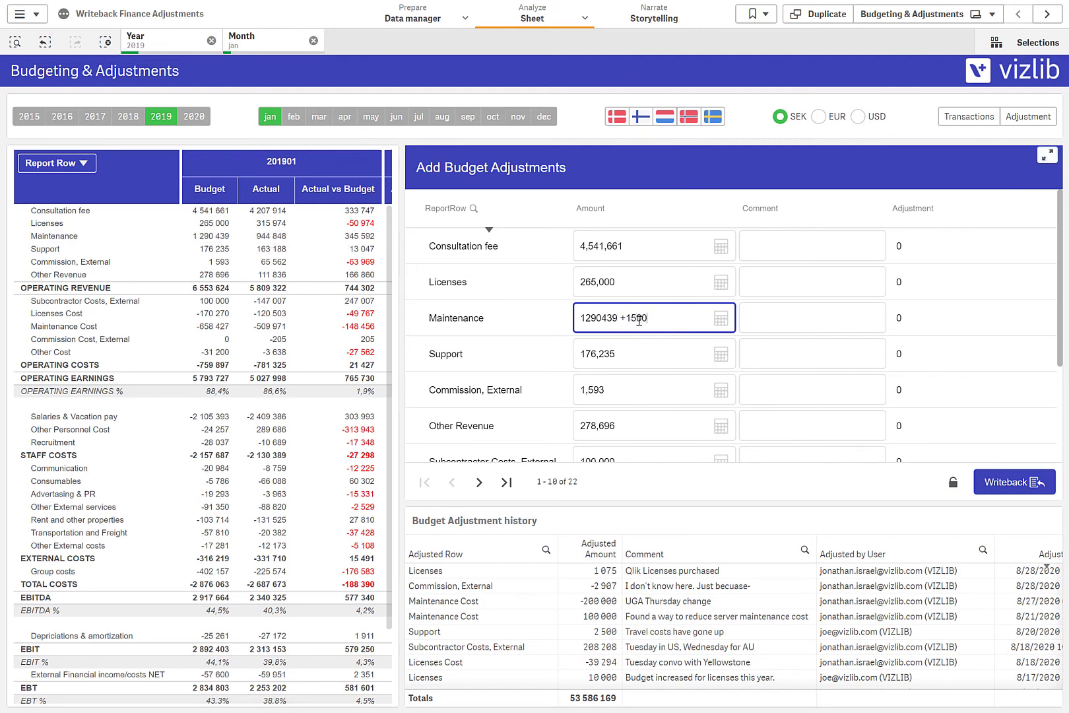
key("Tab")
type("Slight increase for additional")
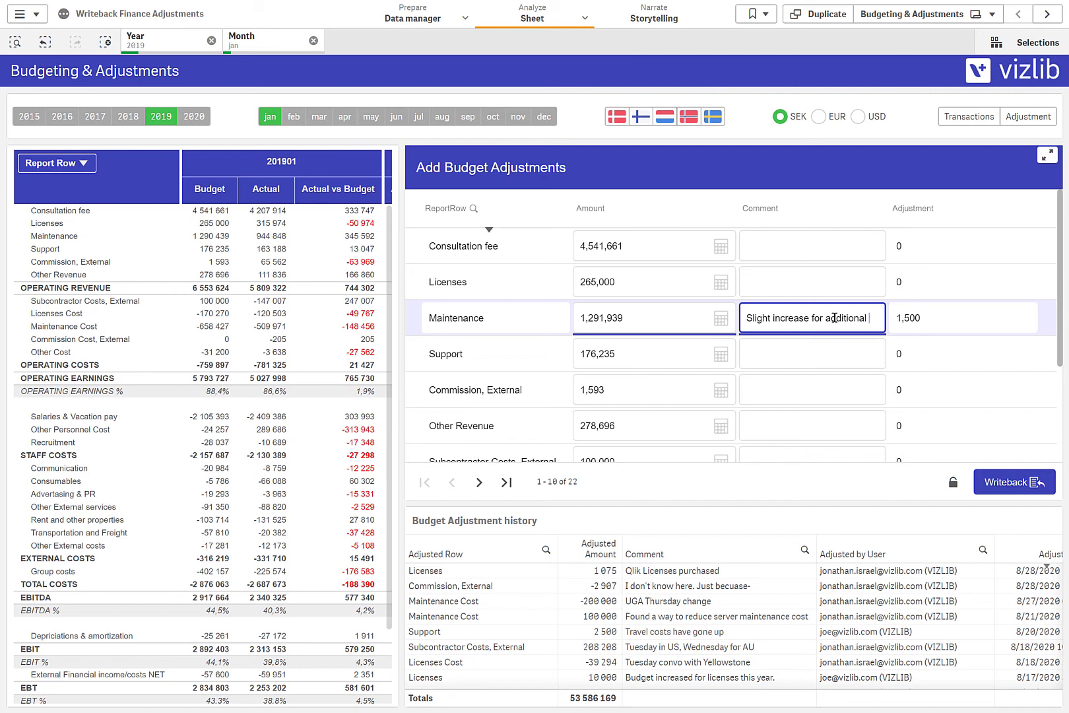
type("lice")
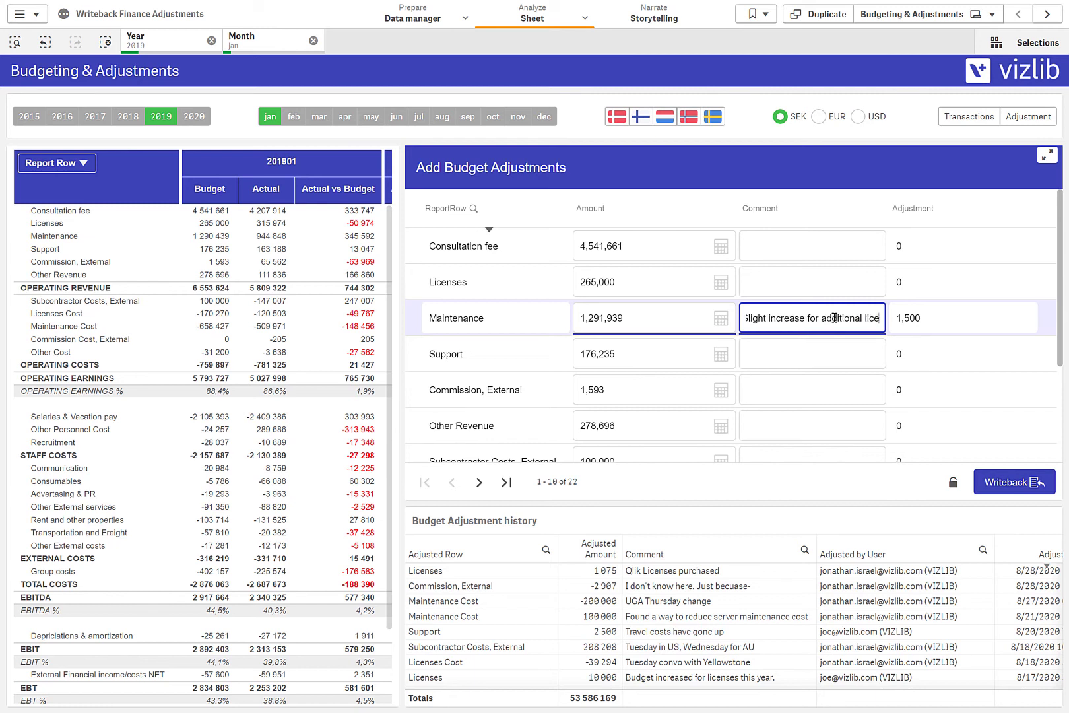
type("nses")
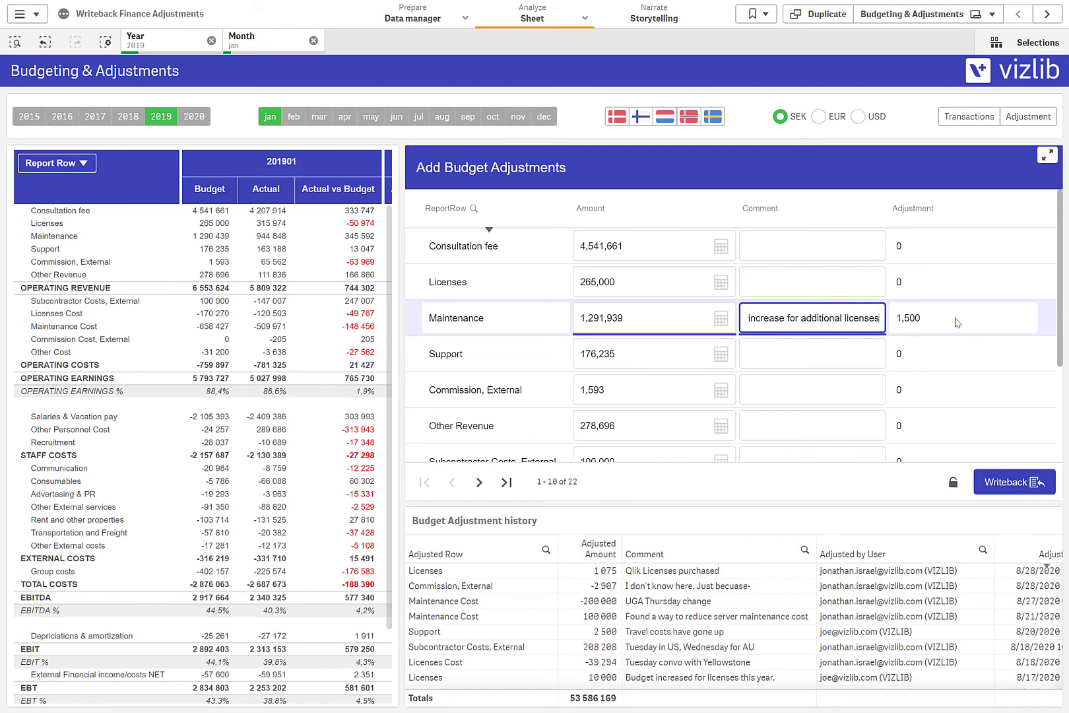
left_click(1016, 485)
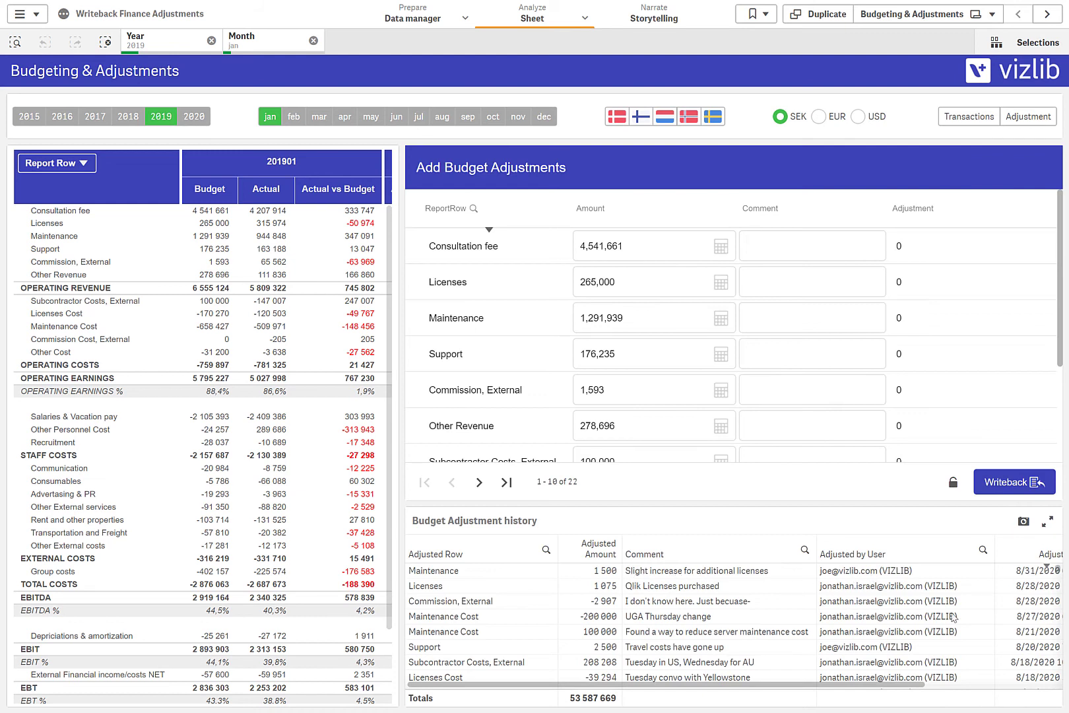
left_click_drag(864, 685, 991, 684)
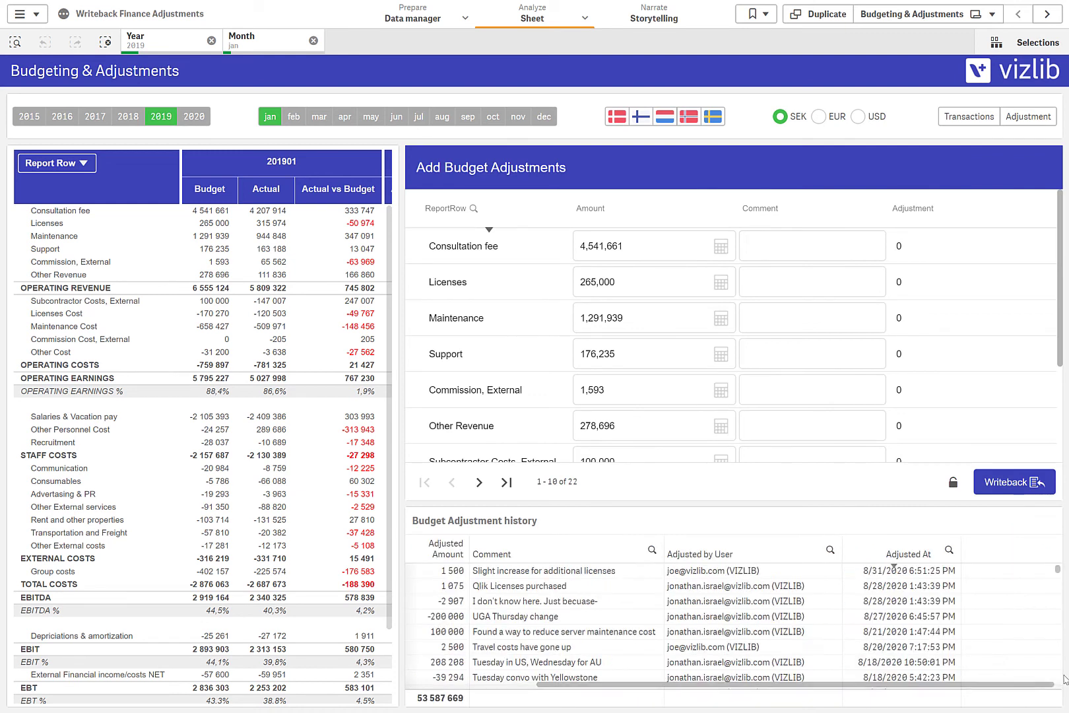
left_click_drag(916, 685, 802, 689)
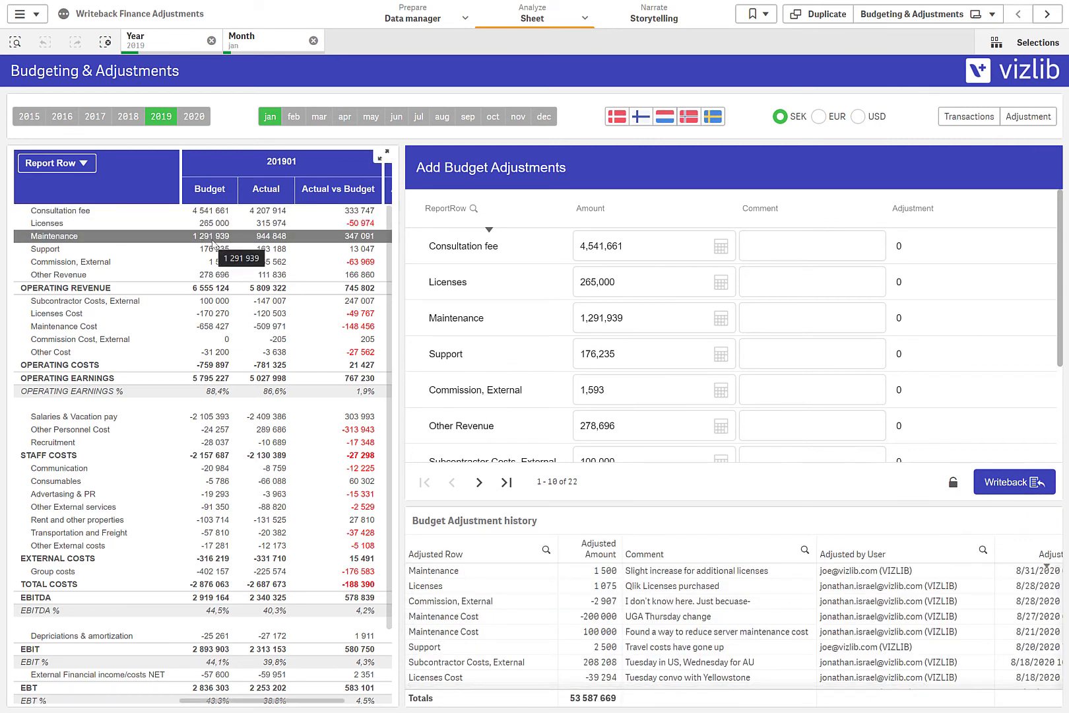
mouse_move(238, 261)
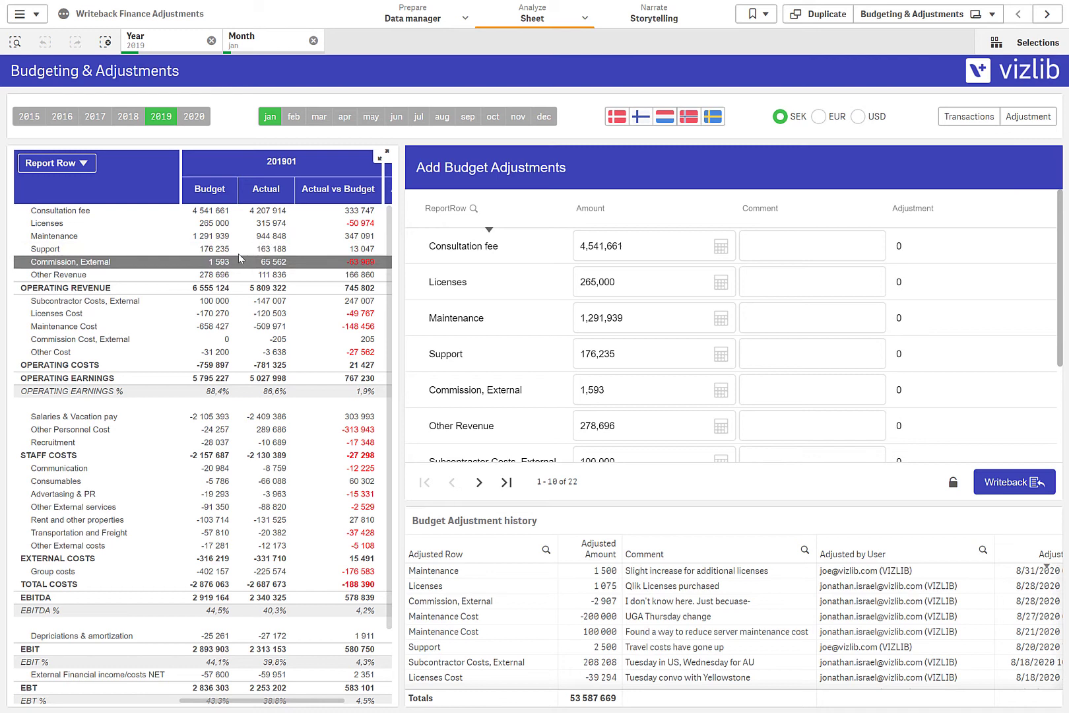
Try a formula on the Support amount, then reset the cell to its original value
left_click(626, 354)
type("*1.10")
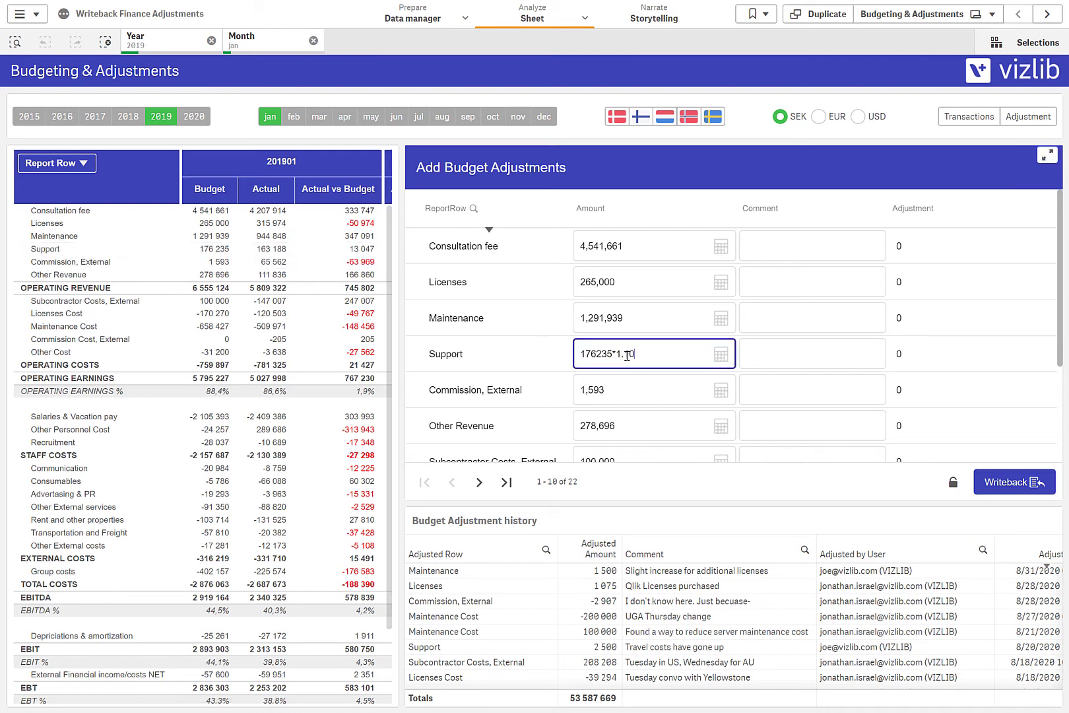
key("Tab")
type("10")
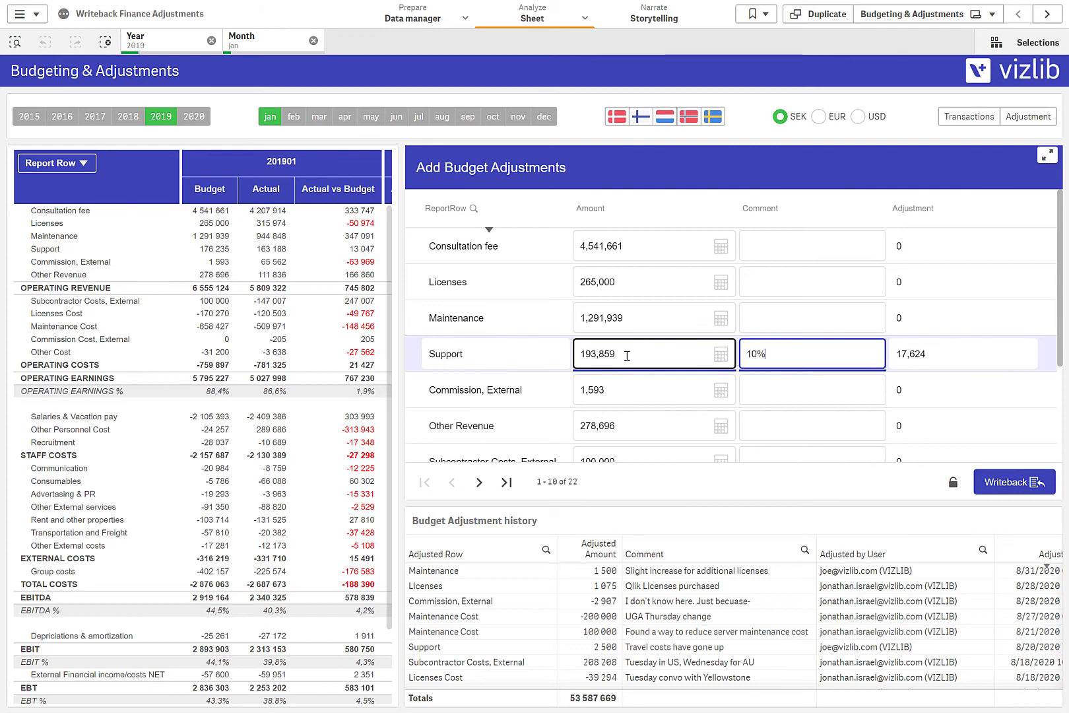
left_click(647, 354)
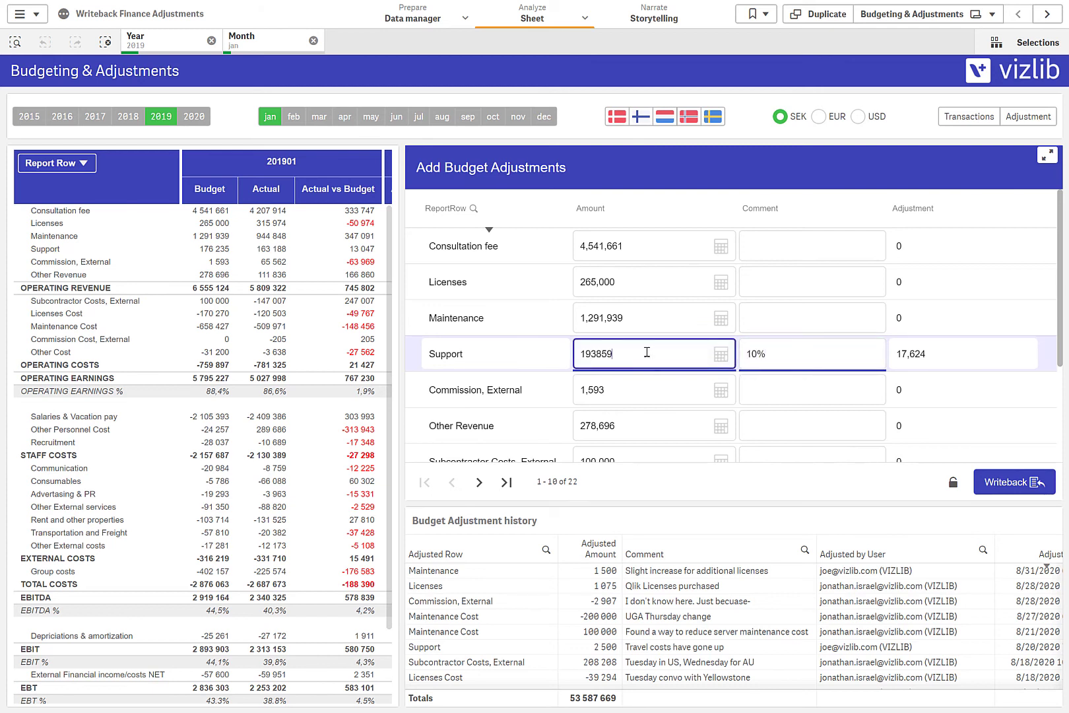
right_click(677, 349)
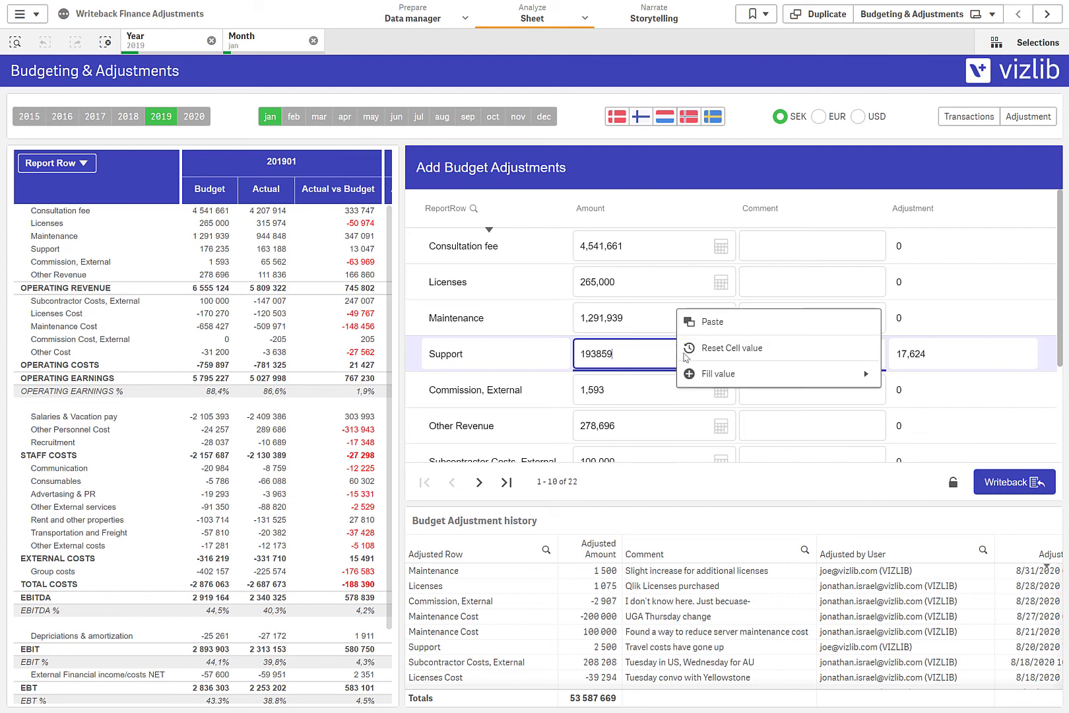
left_click(710, 351)
Enter 176235*.90 for Support, comment it as travel cost reductions, and write it back
left_click(621, 354)
type("176235*.90")
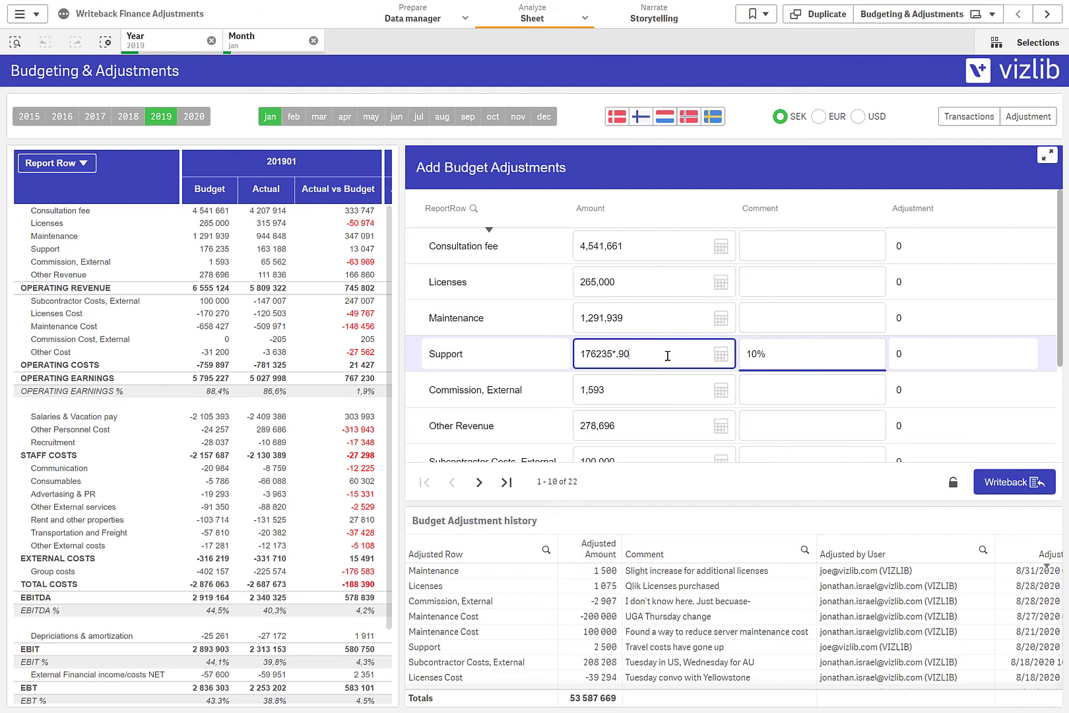
key("Tab")
left_click(792, 356)
type("discount on support for")
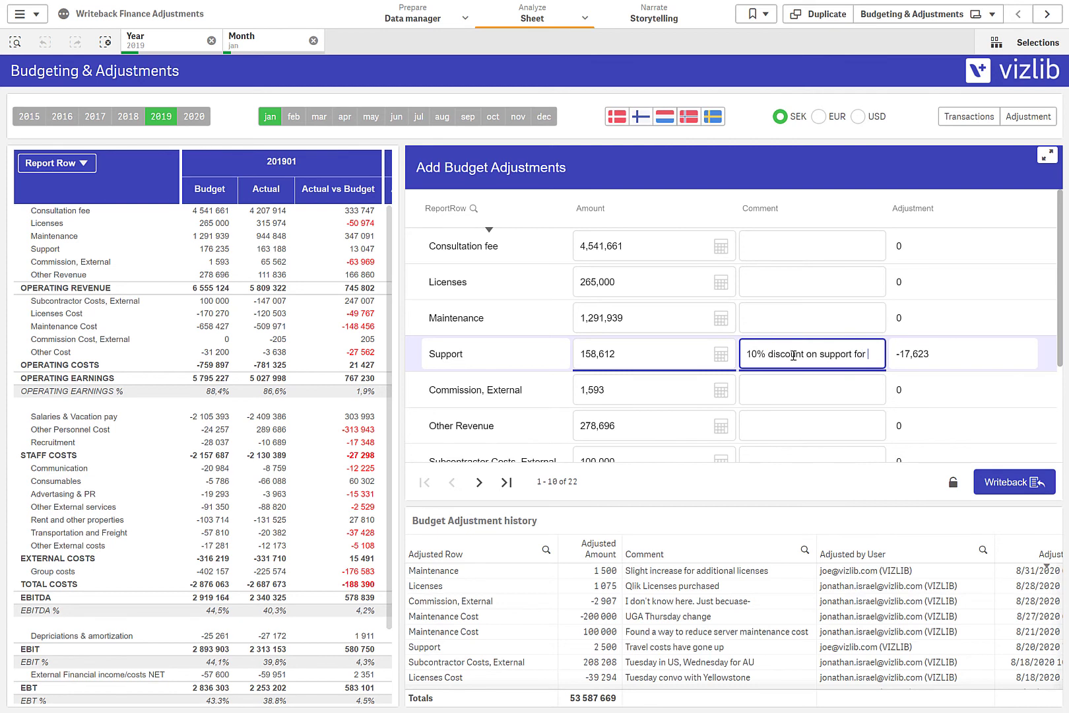
type("travel cost ")
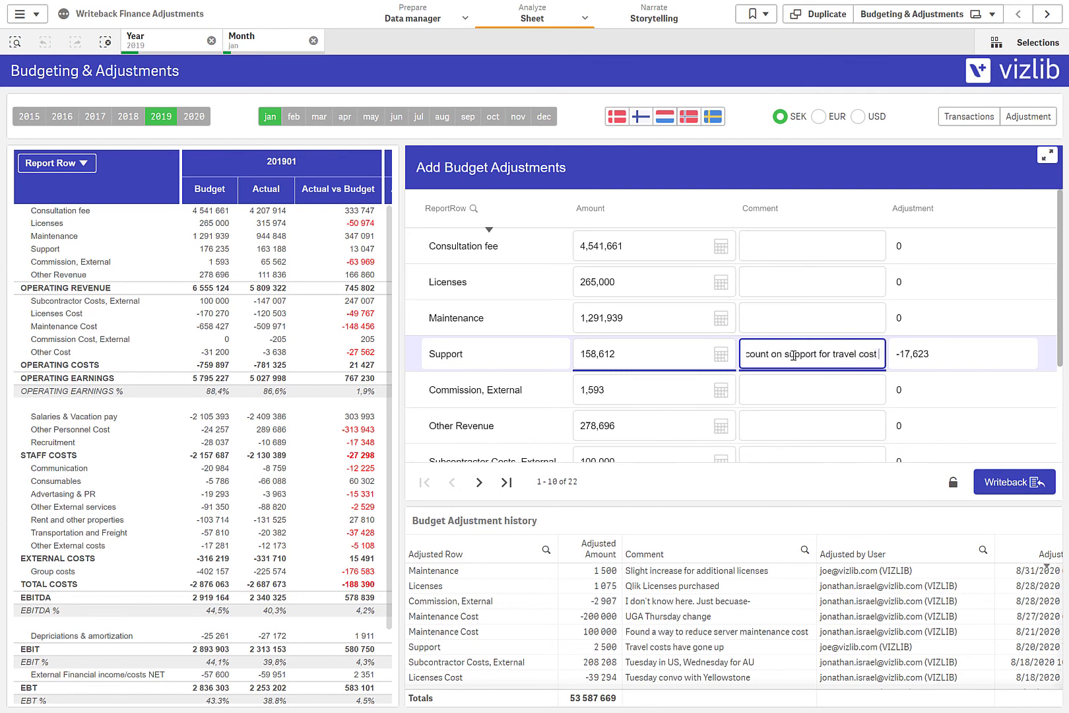
type("reductions")
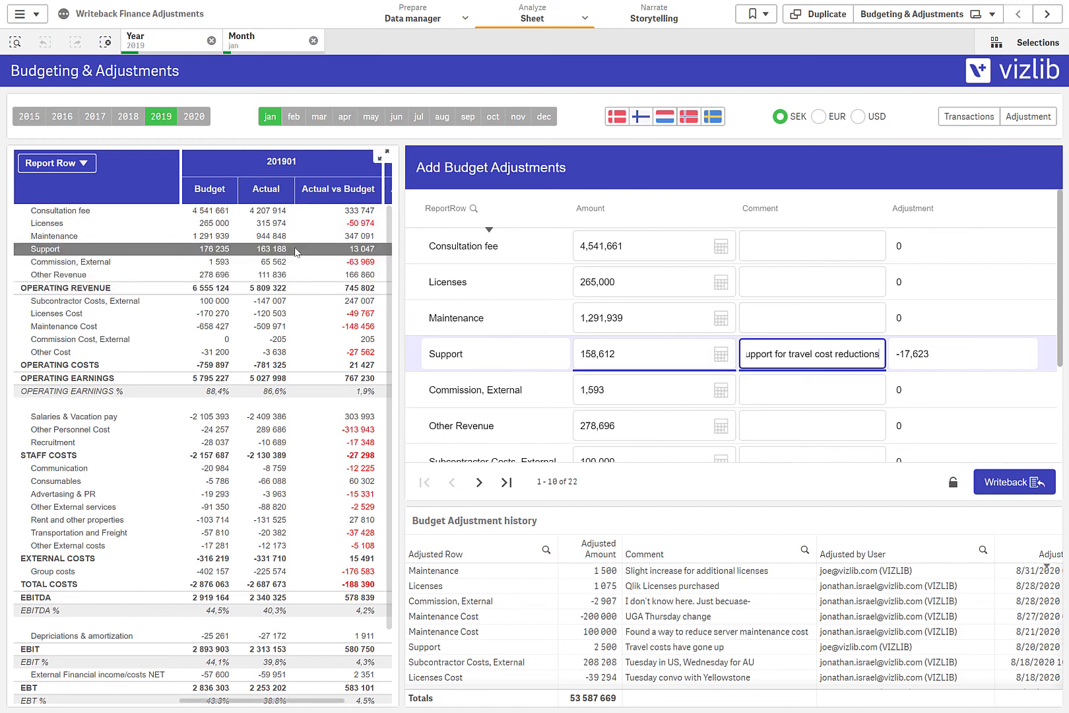
key("Return")
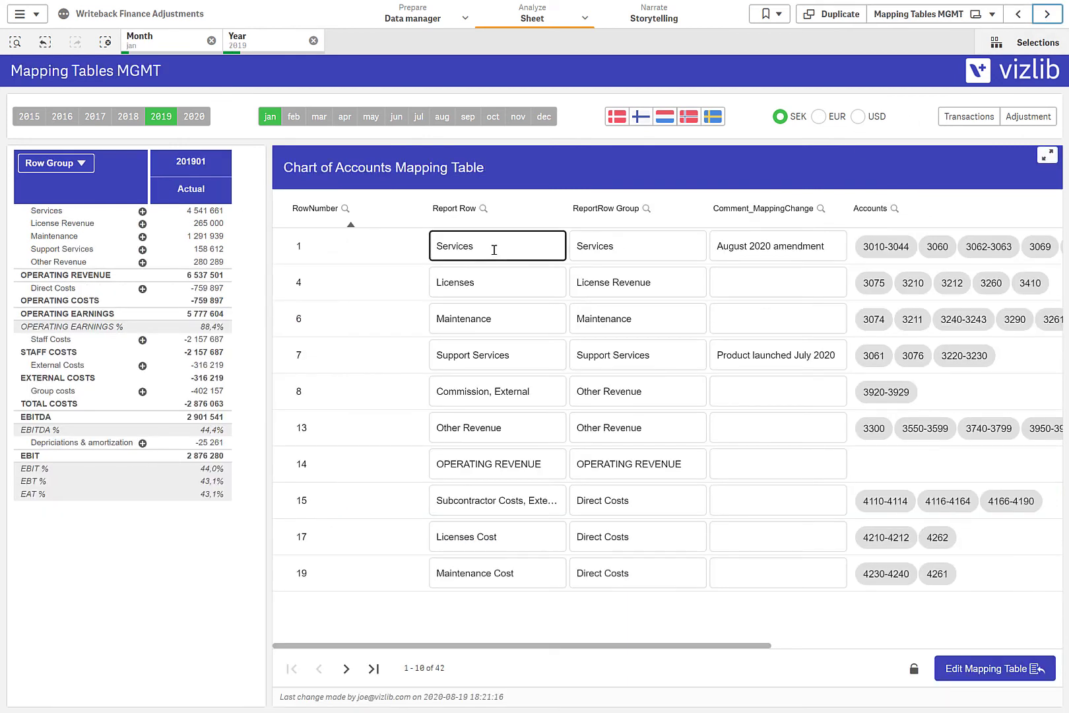
Inspect the Services, Licenses and Other Revenue mapping cells without changes, and scroll the table sideways
left_click(637, 244)
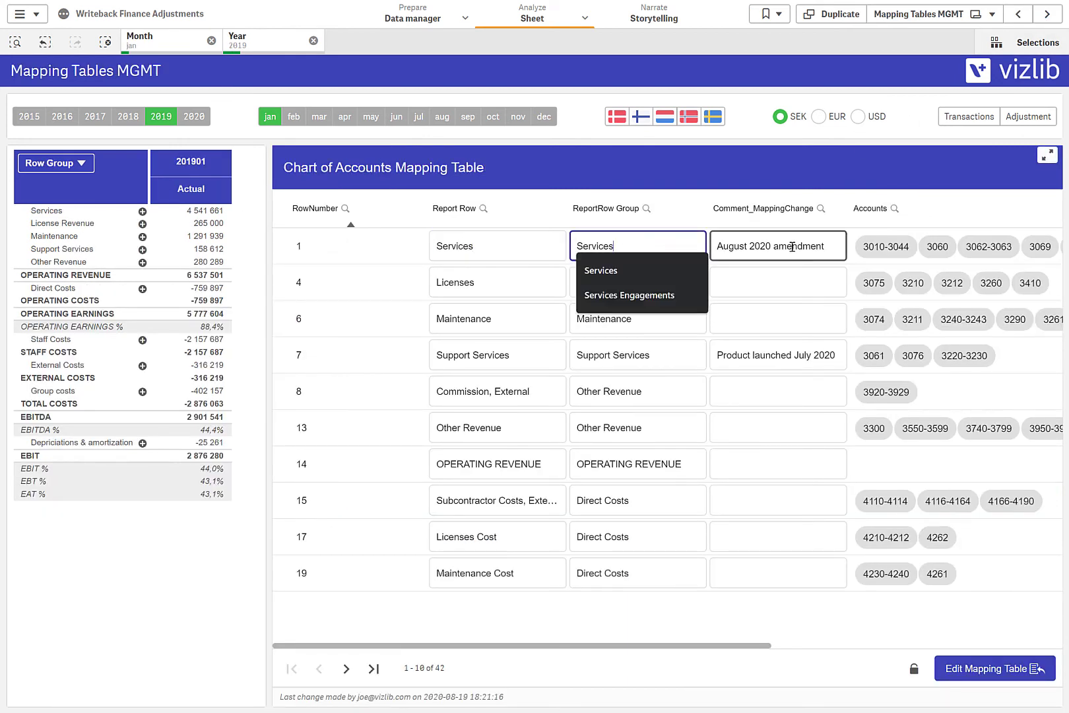
left_click(790, 284)
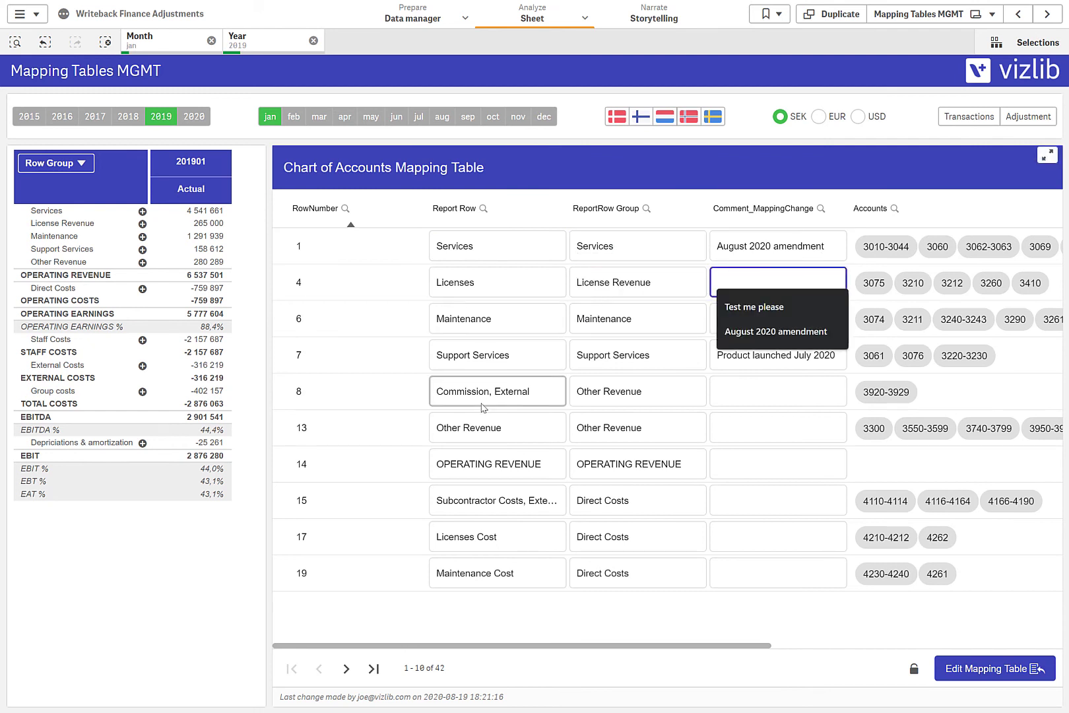
left_click(503, 427)
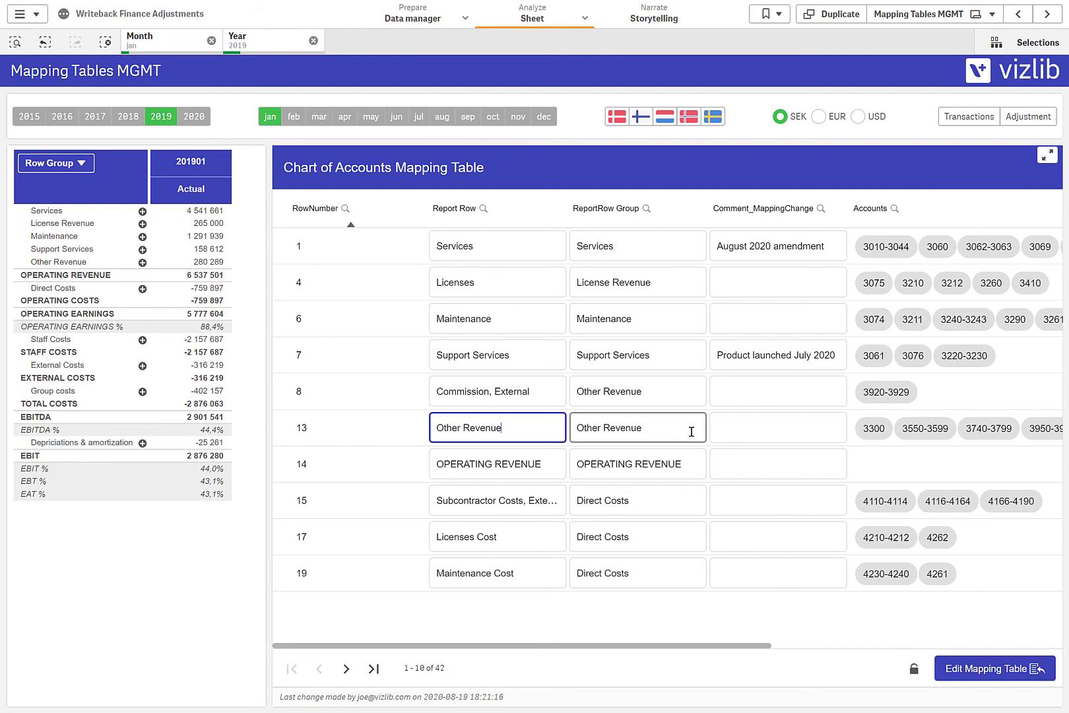
left_click(736, 410)
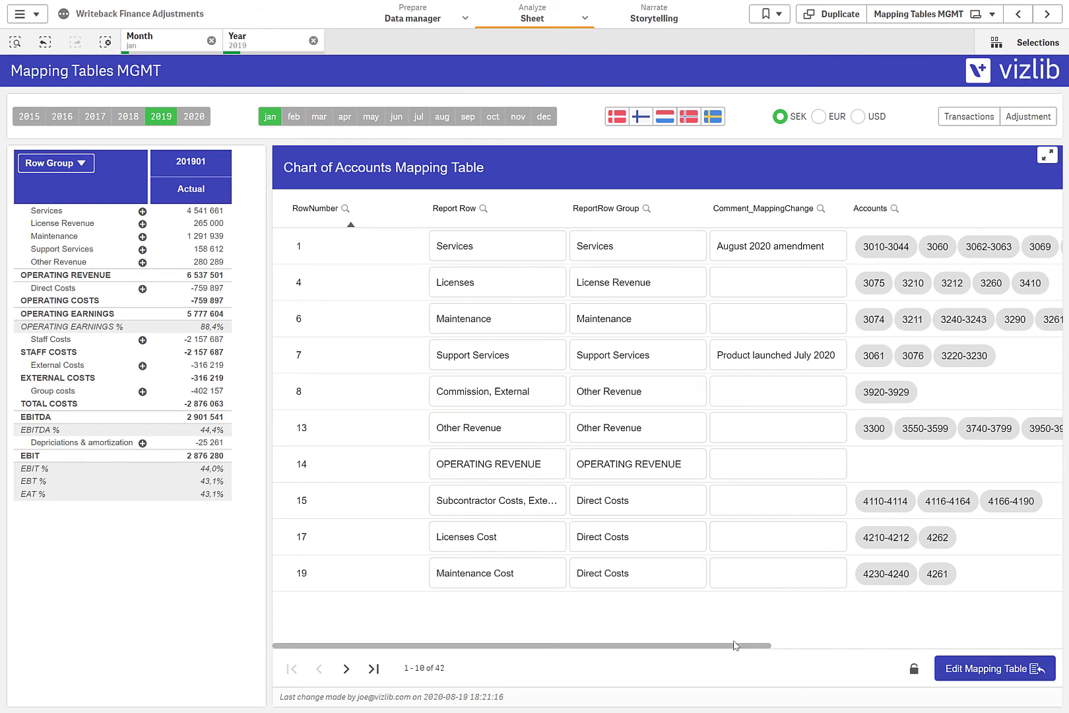
left_click_drag(735, 644, 959, 645)
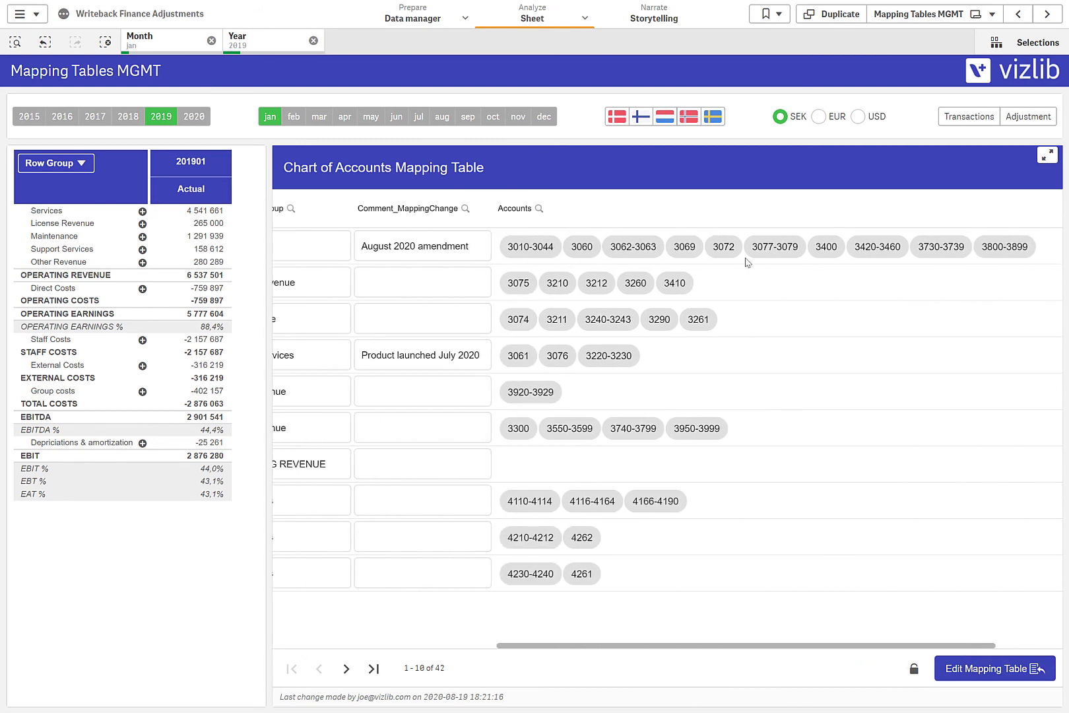
left_click_drag(714, 644, 346, 636)
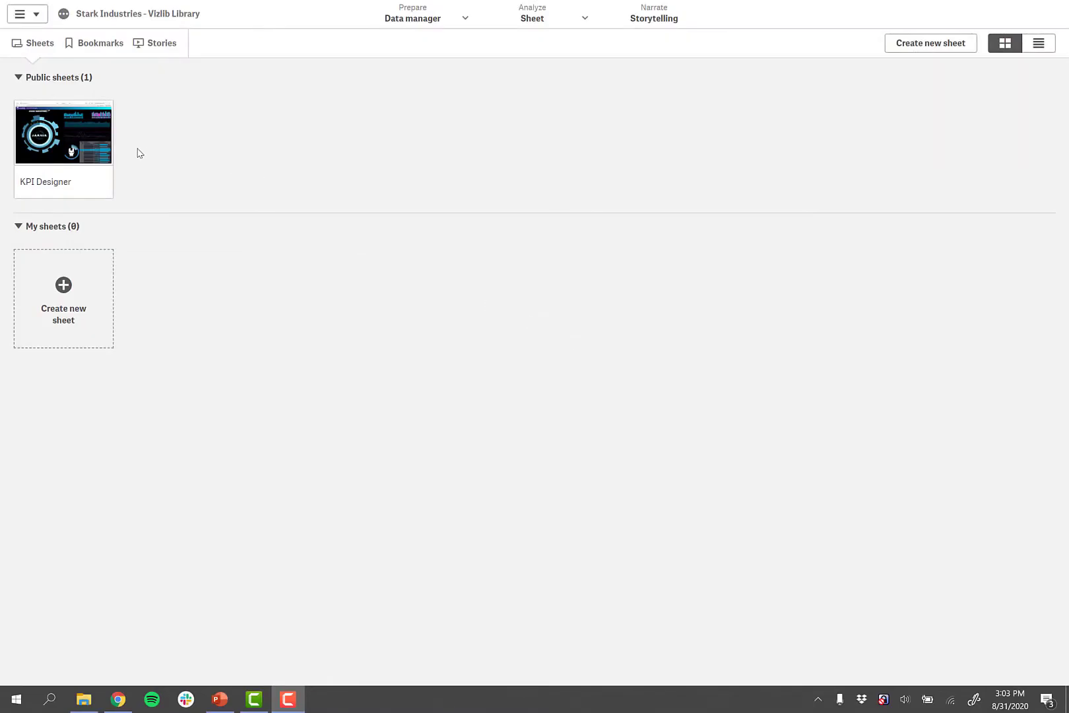
On the KPI Designer sheet, filter to segment A and add B to Dim1
left_click(72, 142)
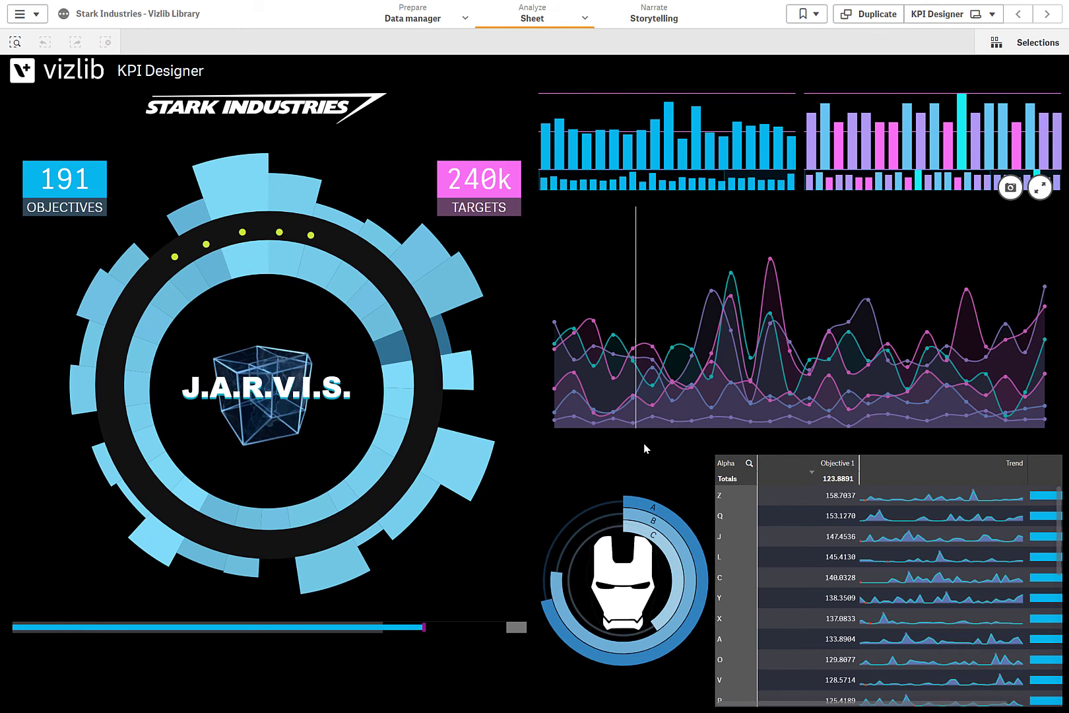
mouse_move(627, 577)
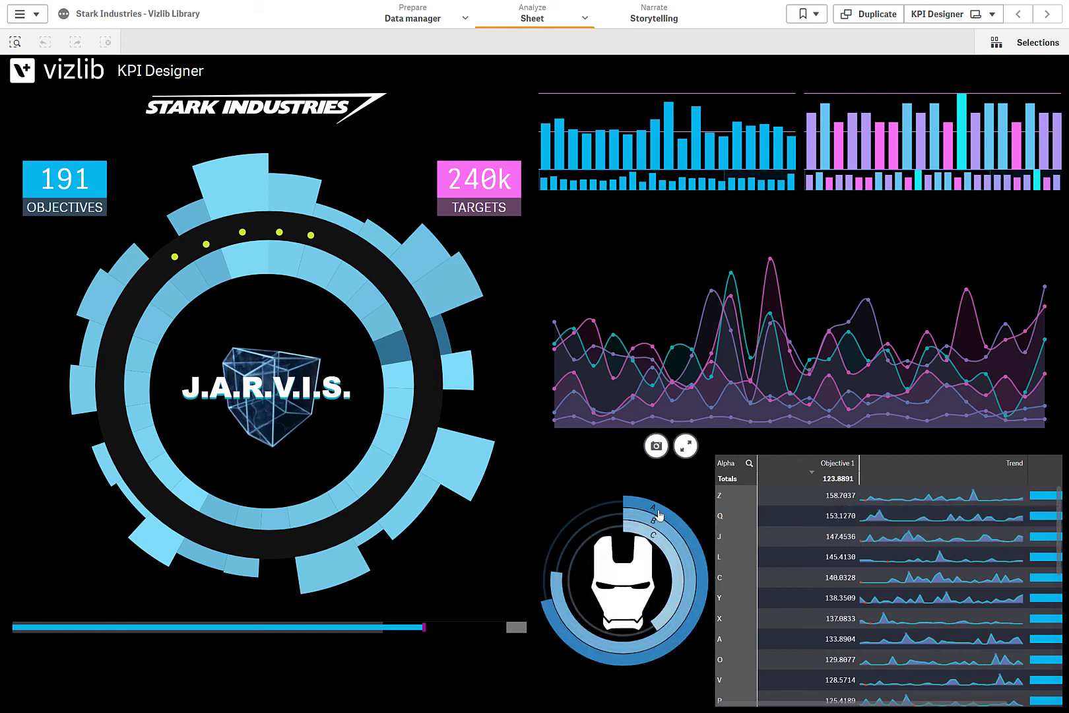
left_click(654, 510)
left_click(686, 442)
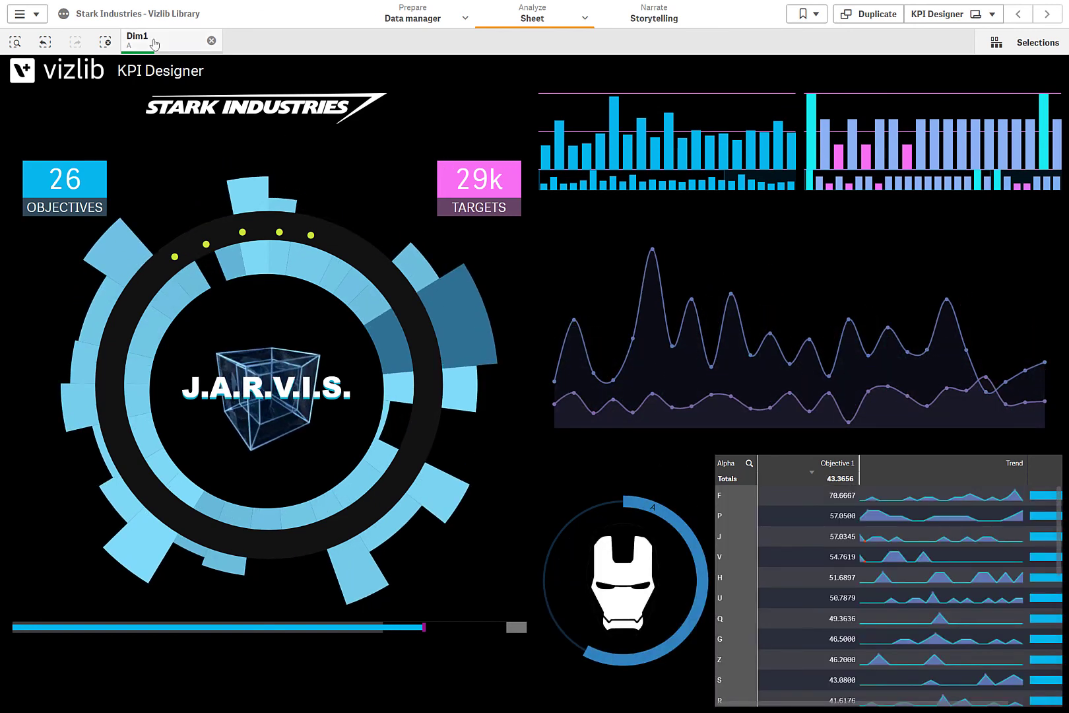
left_click(159, 40)
left_click(164, 151)
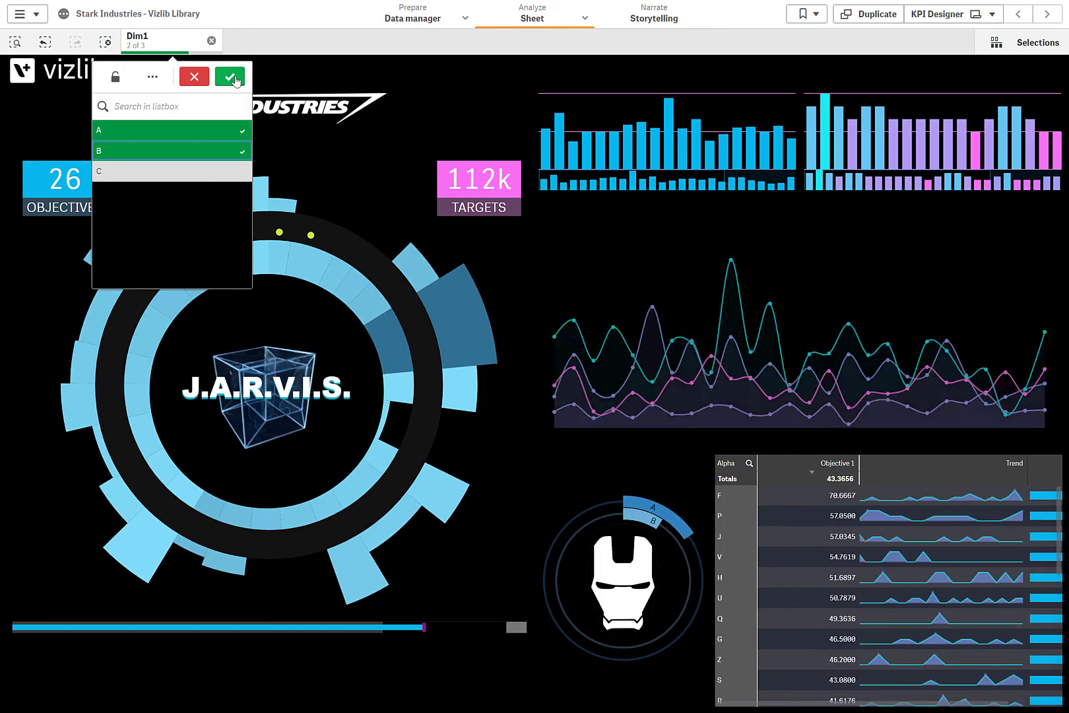
left_click(231, 77)
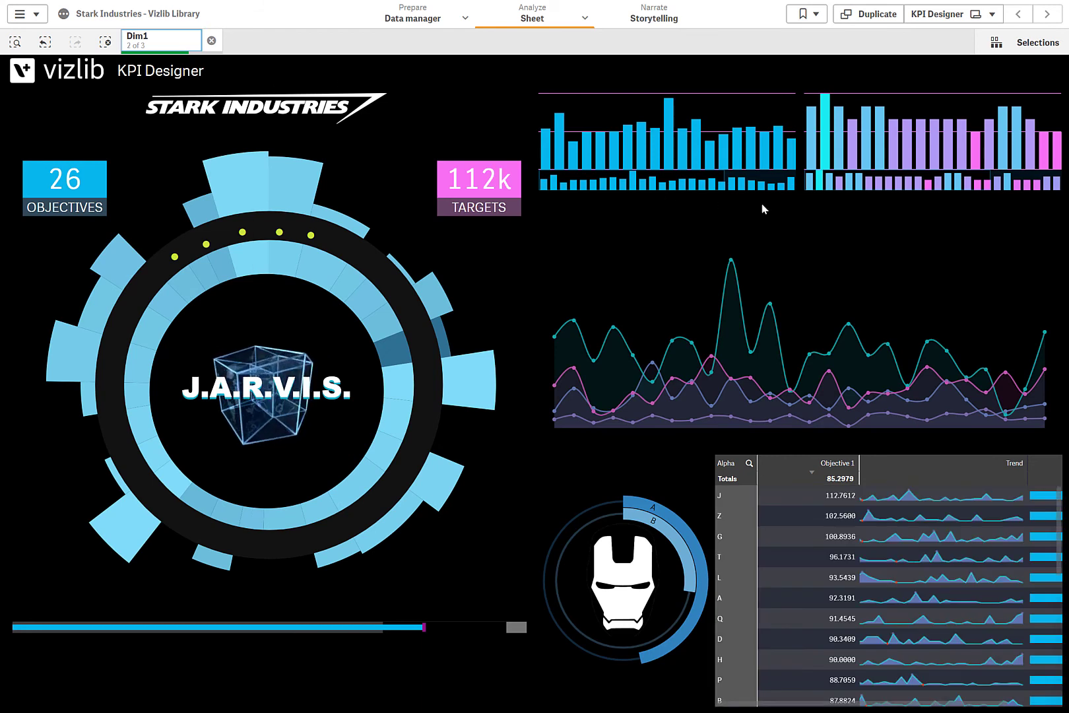
Select Alpha rows T, L, A, H, P and J, then clear all selections
left_click_drag(742, 558, 736, 596)
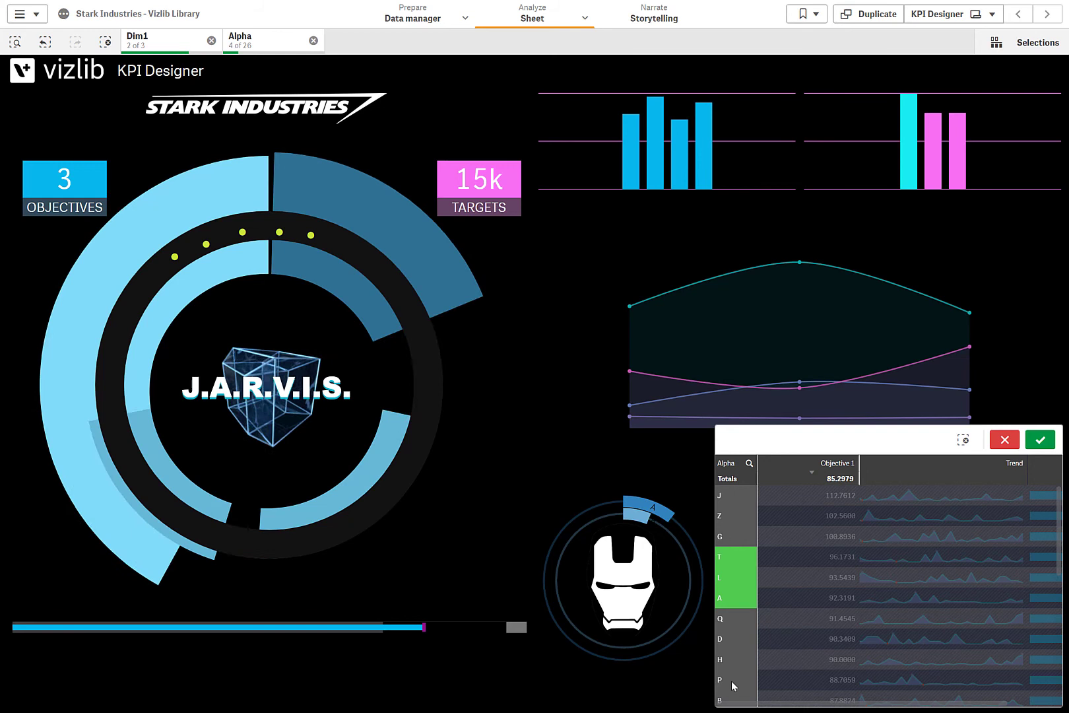
left_click(732, 655)
left_click(734, 505)
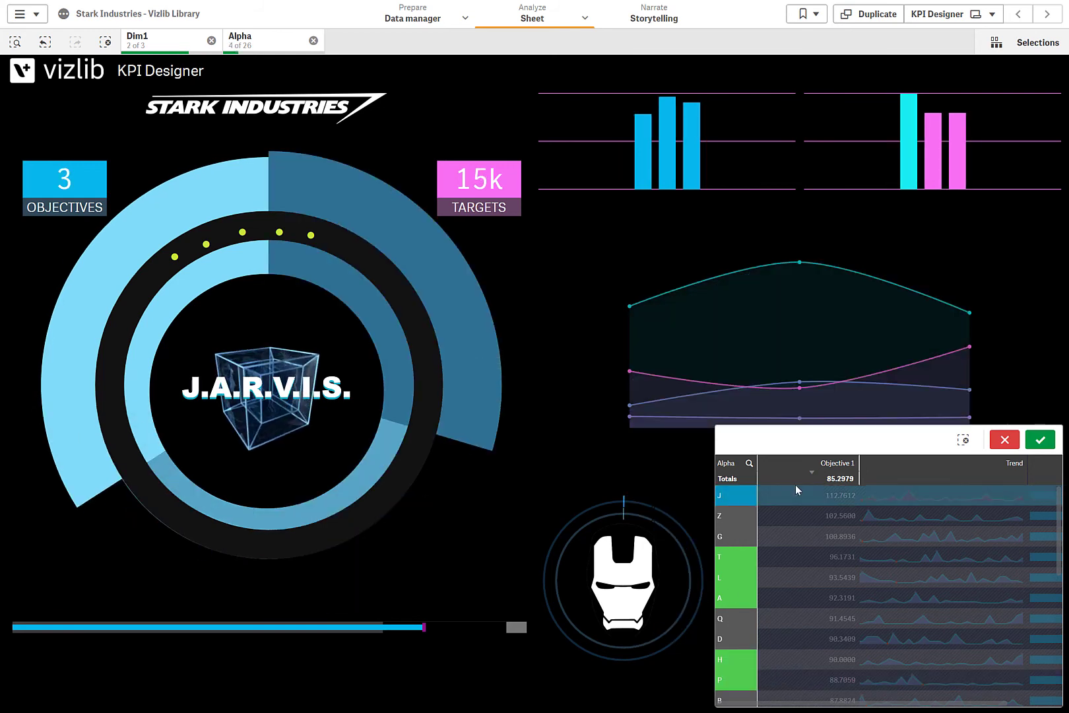
left_click(1039, 440)
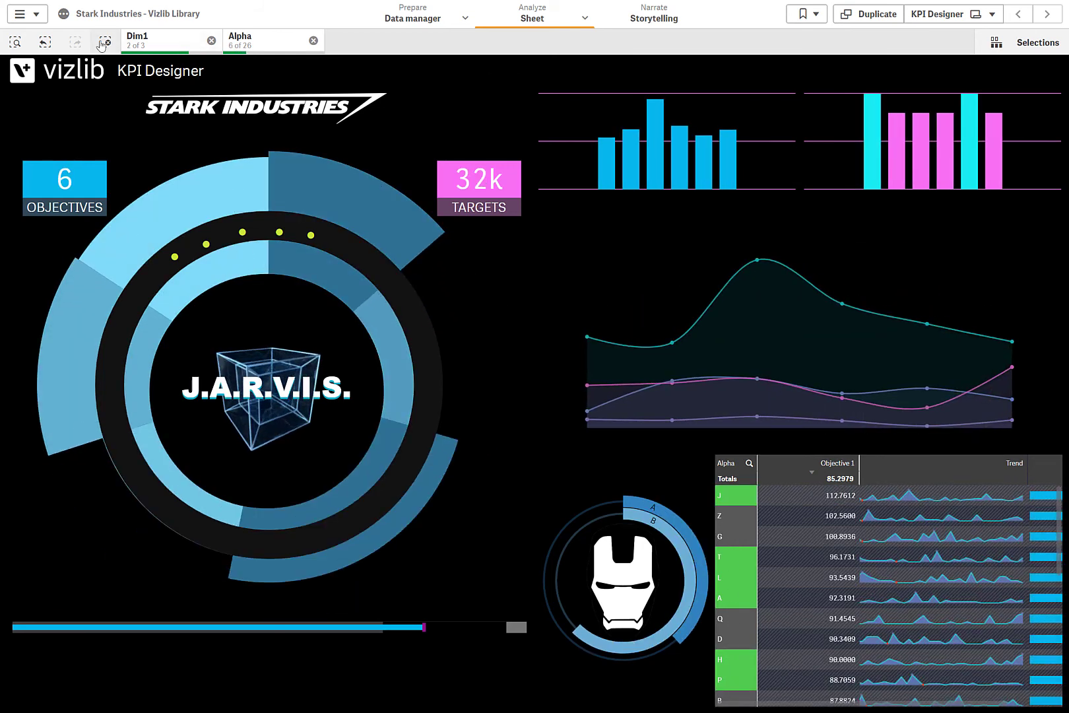
left_click(210, 40)
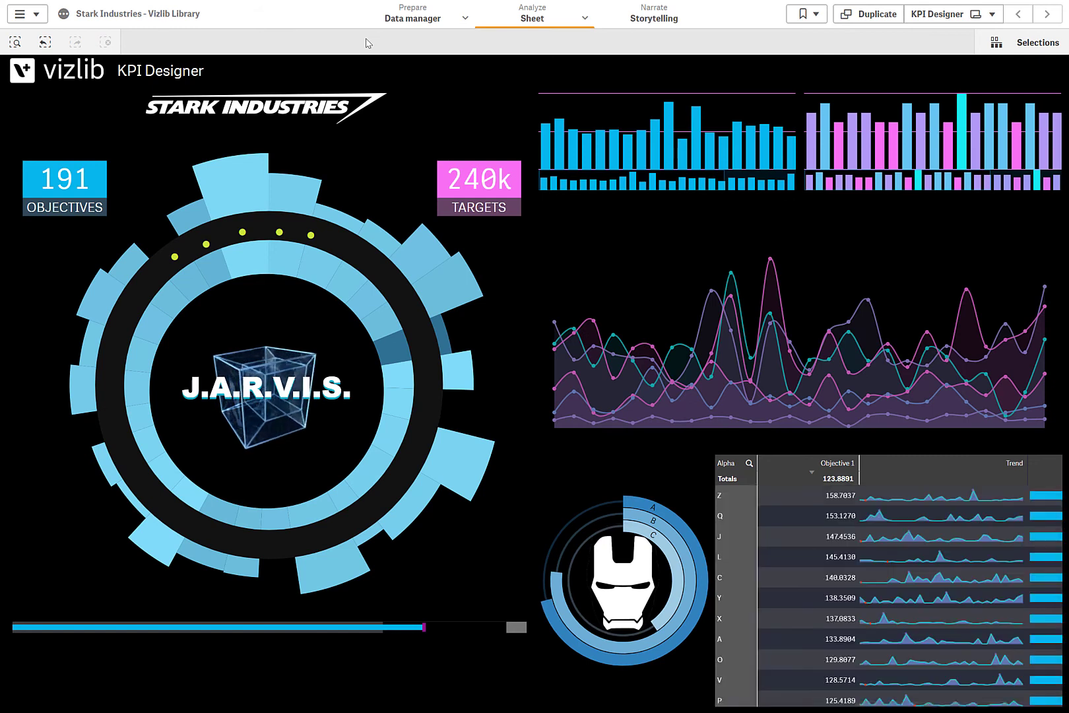